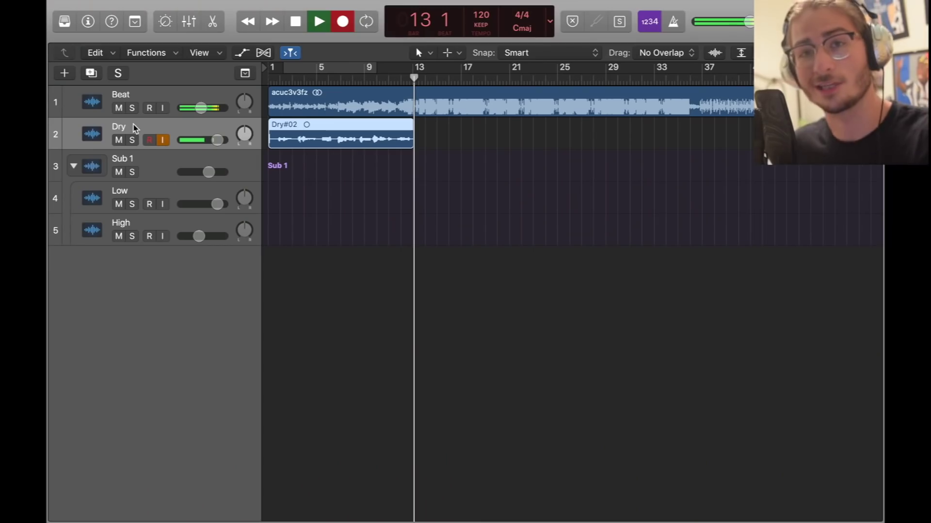
Add a new empty audio track, then select the Dry track with the playhead at bar 5.
{"action": "key", "text": "space"}
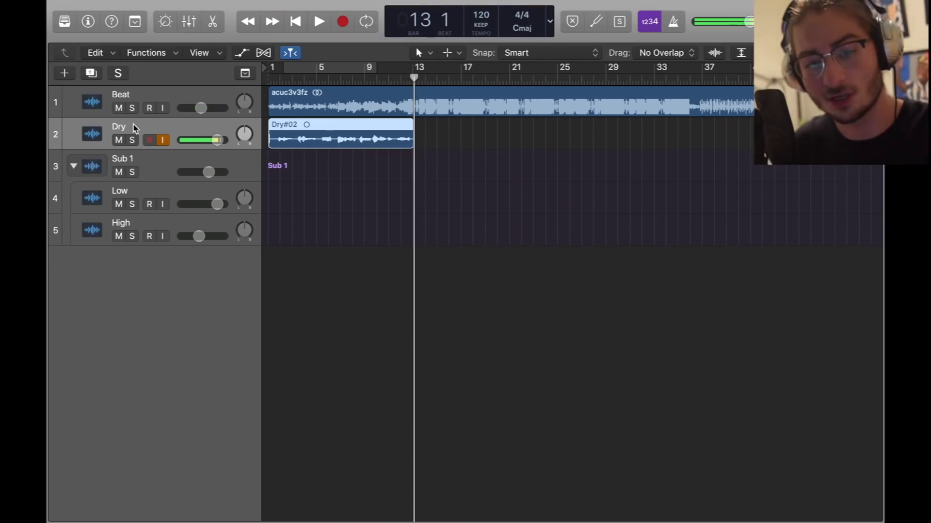
{"action": "key", "text": "alt+super+a"}
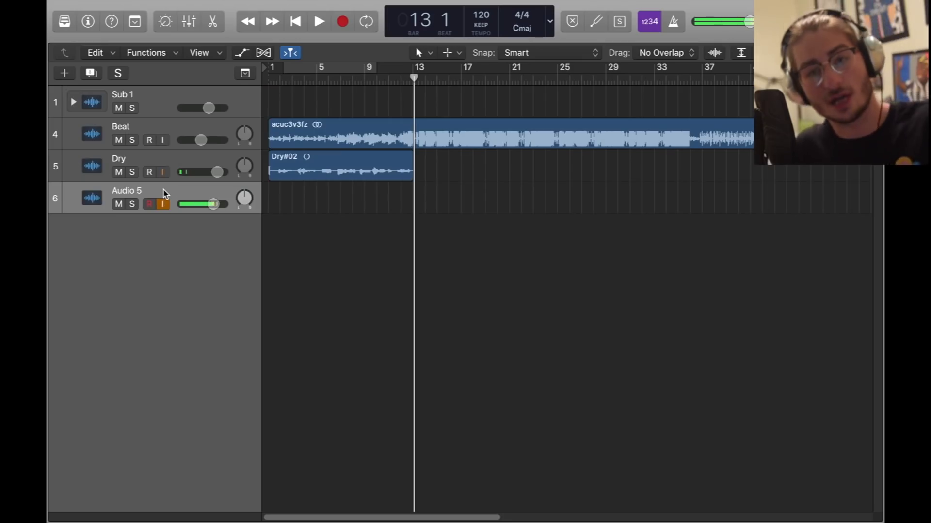
{"action": "key", "text": "super+Left"}
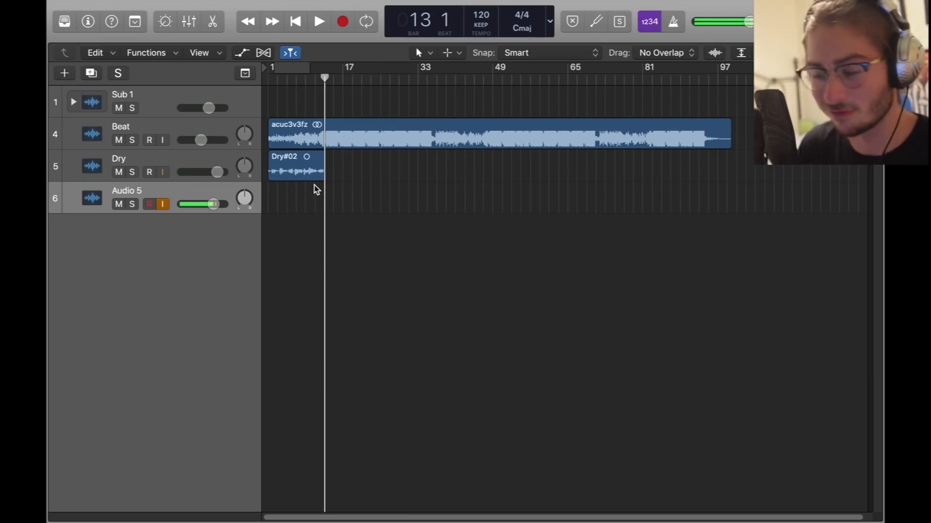
{"action": "key", "text": "Up"}
{"action": "key", "text": "x"}
{"action": "left_click", "coordinate": [192, 22]}
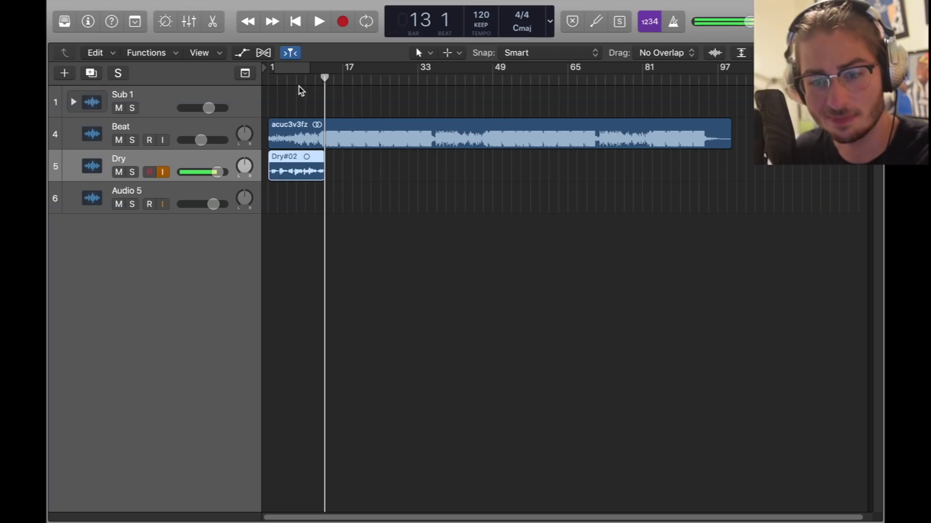
{"action": "left_click_drag", "start_coordinate": [299, 87], "coordinate": [287, 80]}
Insert mono Pitch Correction on Dry, set to C major with 0 ms response, and audition it.
{"action": "key", "text": "x"}
{"action": "scroll", "coordinate": [272, 276], "scroll_direction": "up", "scroll_amount": 3}
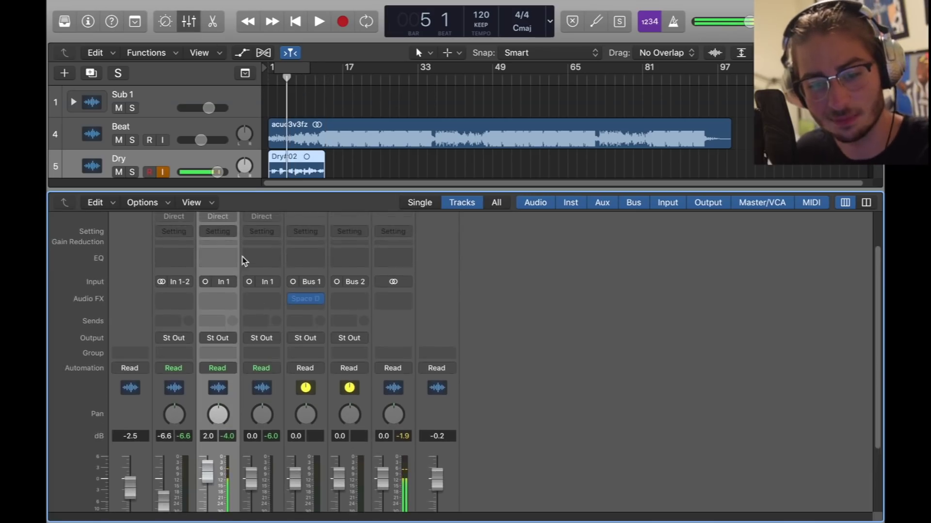
{"action": "left_click", "coordinate": [217, 316]}
{"action": "mouse_move", "coordinate": [240, 359]}
{"action": "left_click", "coordinate": [347, 360]}
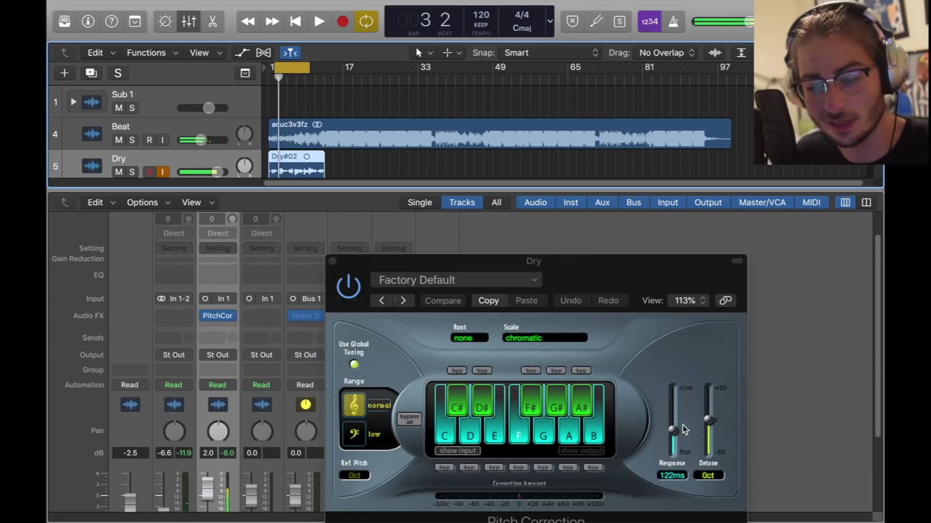
{"action": "left_click_drag", "start_coordinate": [648, 266], "coordinate": [669, 160]}
{"action": "left_click_drag", "start_coordinate": [694, 321], "coordinate": [696, 384]}
{"action": "left_click", "coordinate": [557, 233]}
{"action": "left_click", "coordinate": [556, 246]}
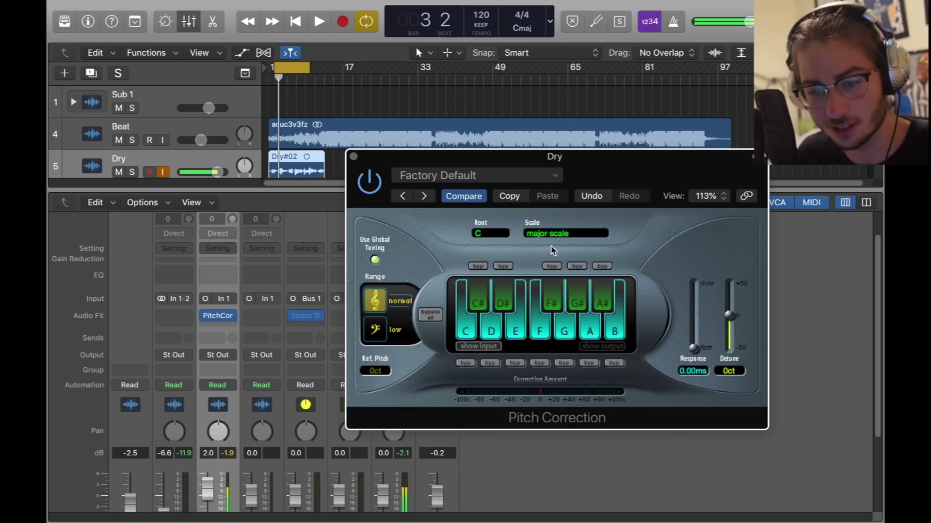
{"action": "key", "text": "space"}
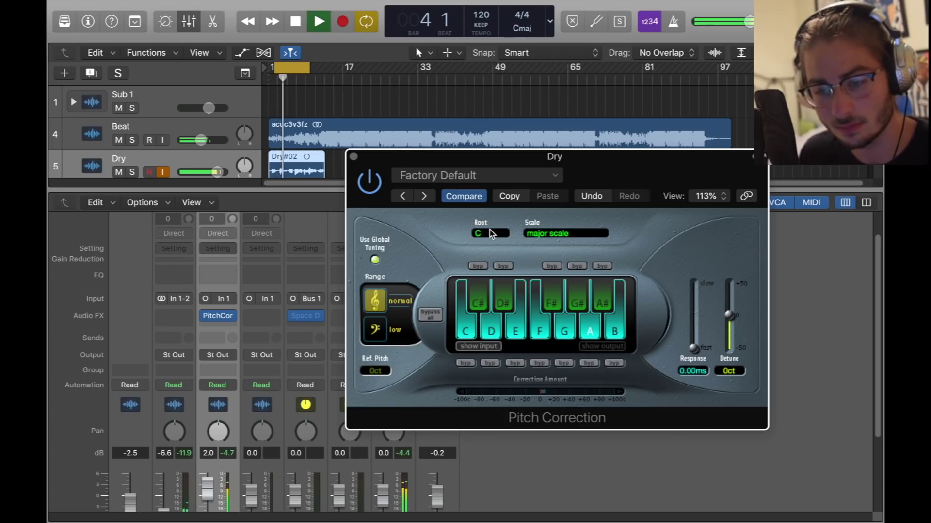
{"action": "key", "text": "space"}
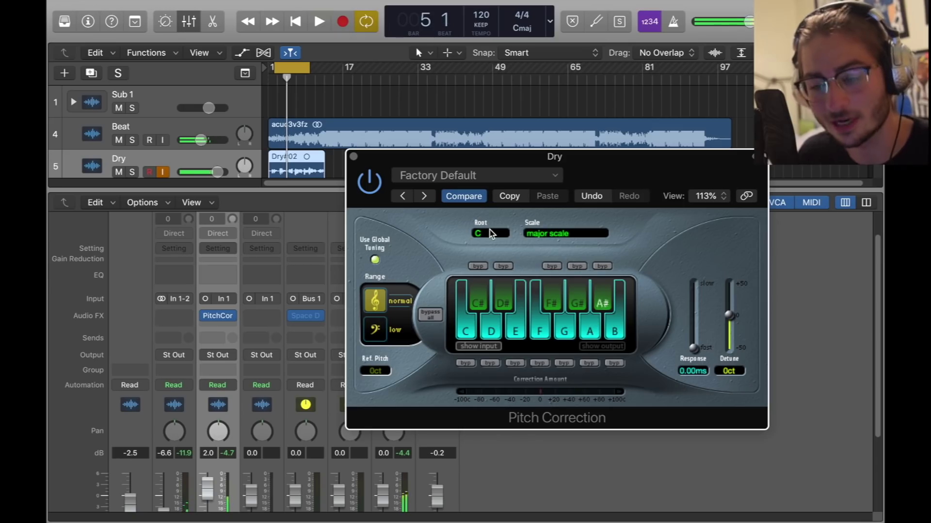
Bypass Pitch Correction to compare, keep C major, then re-enable it and play.
{"action": "left_click", "coordinate": [370, 184]}
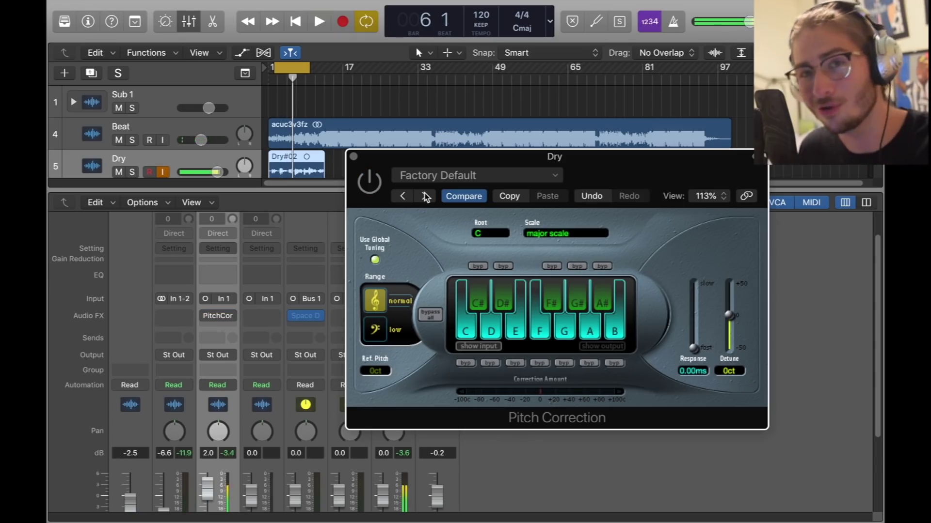
{"action": "left_click", "coordinate": [488, 234]}
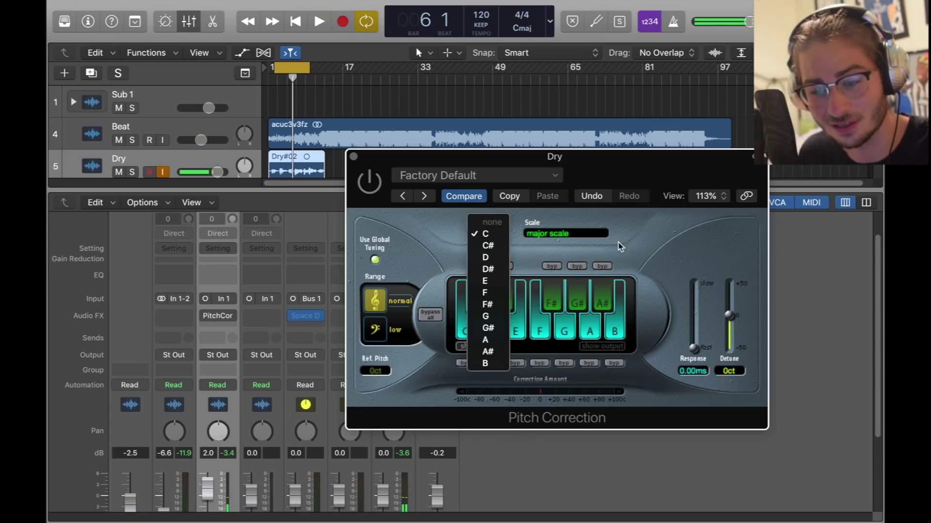
{"action": "left_click", "coordinate": [577, 237]}
{"action": "left_click", "coordinate": [556, 235]}
{"action": "left_click", "coordinate": [650, 235]}
{"action": "left_click", "coordinate": [478, 234]}
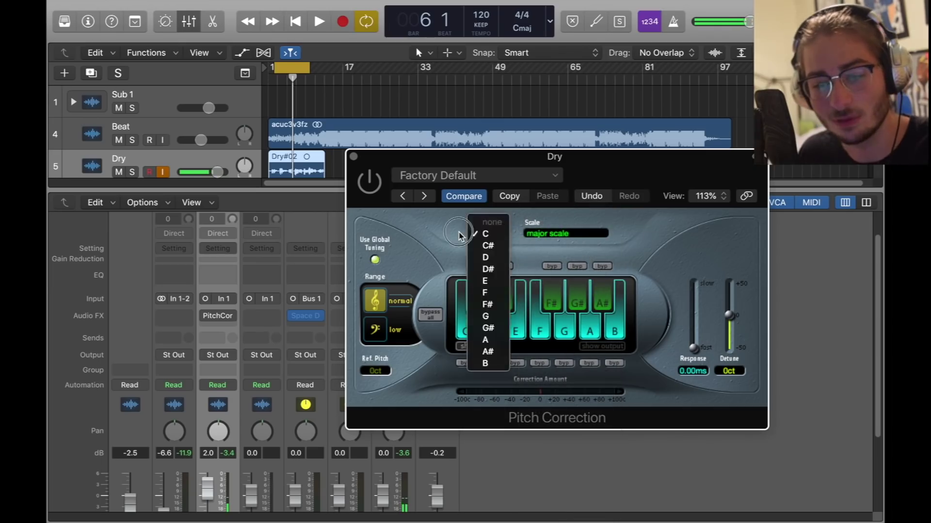
{"action": "left_click", "coordinate": [461, 237]}
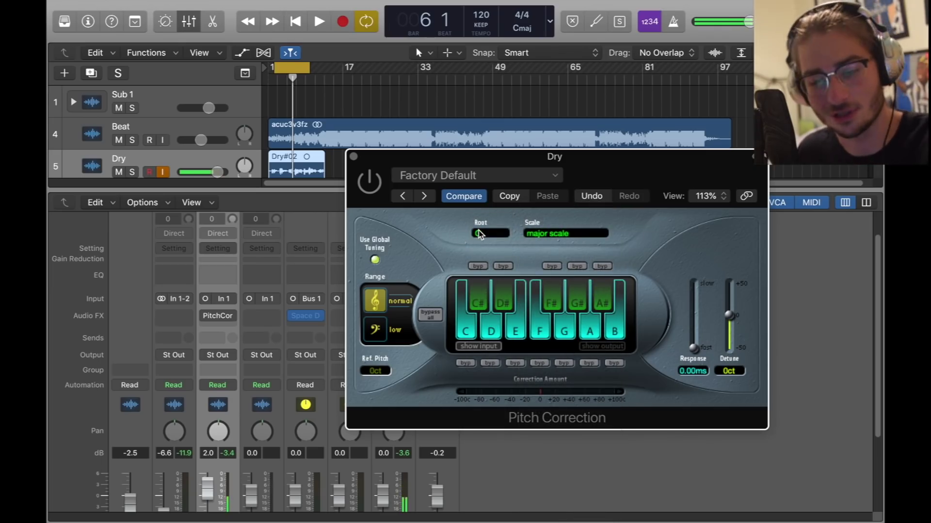
{"action": "left_click", "coordinate": [370, 184]}
{"action": "key", "text": "space"}
Audition the root notes C#, D and D# during playback.
{"action": "left_click", "coordinate": [487, 234]}
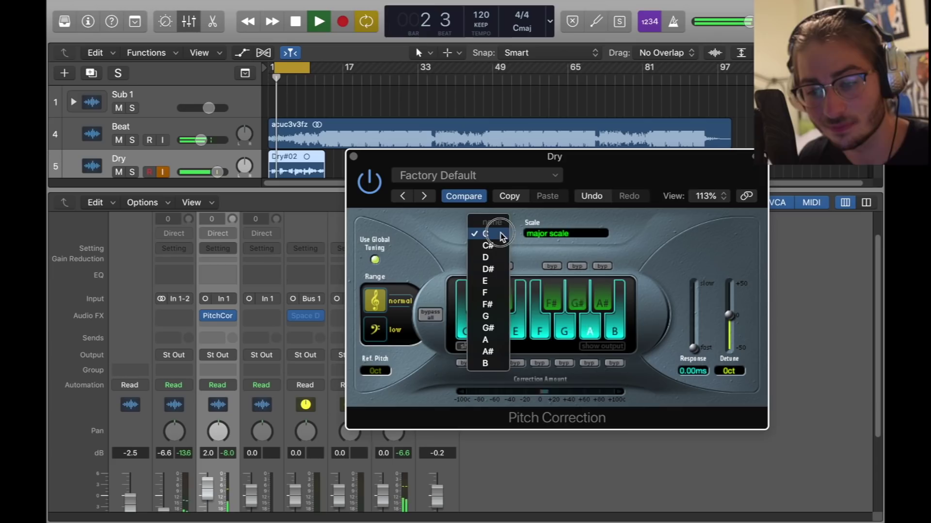
{"action": "left_click", "coordinate": [488, 246]}
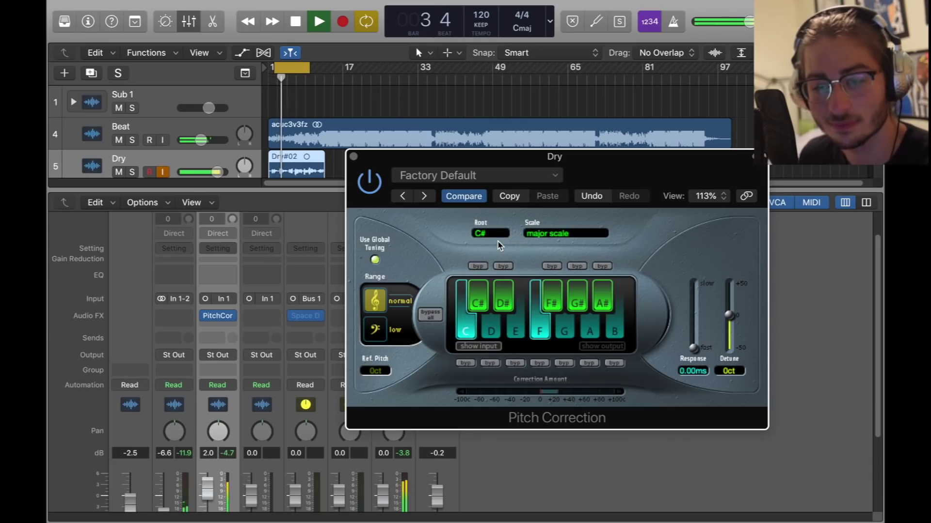
{"action": "left_click", "coordinate": [499, 238]}
{"action": "left_click", "coordinate": [499, 246]}
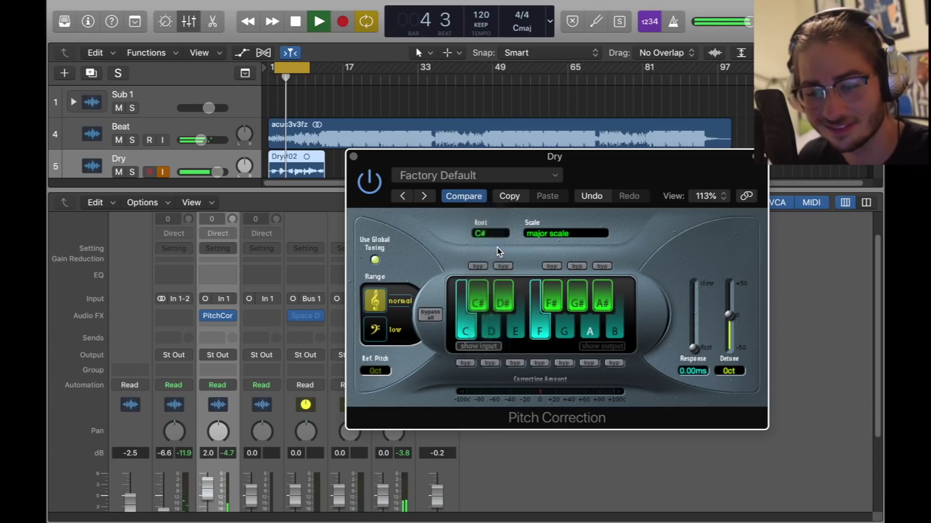
{"action": "left_click", "coordinate": [497, 235]}
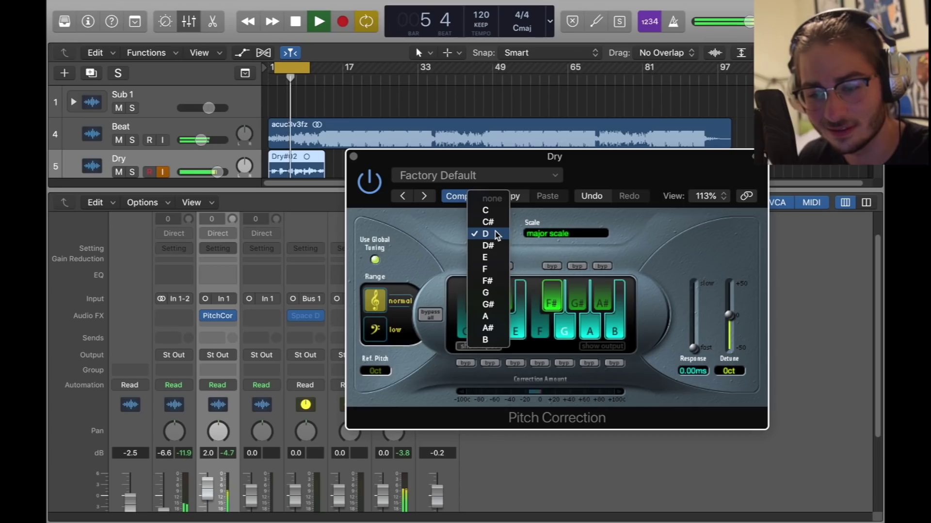
{"action": "left_click", "coordinate": [496, 246]}
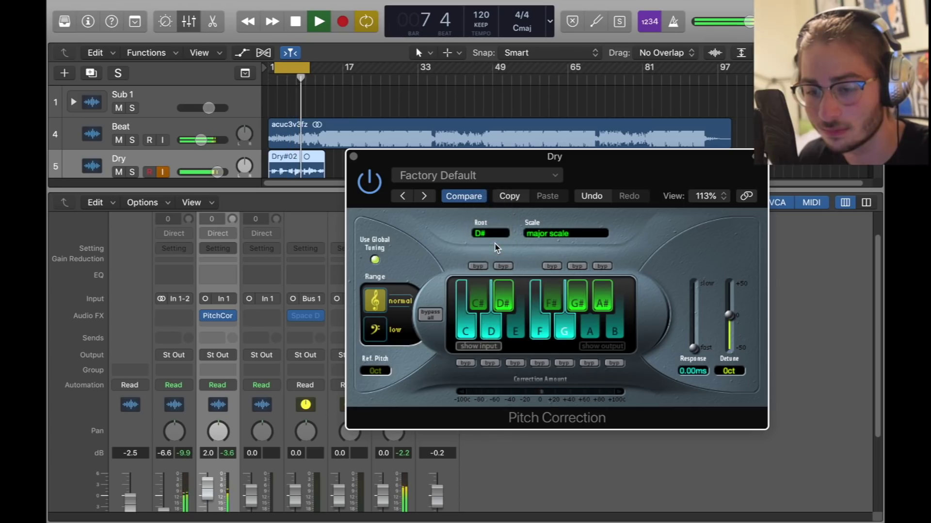
{"action": "left_click", "coordinate": [497, 236]}
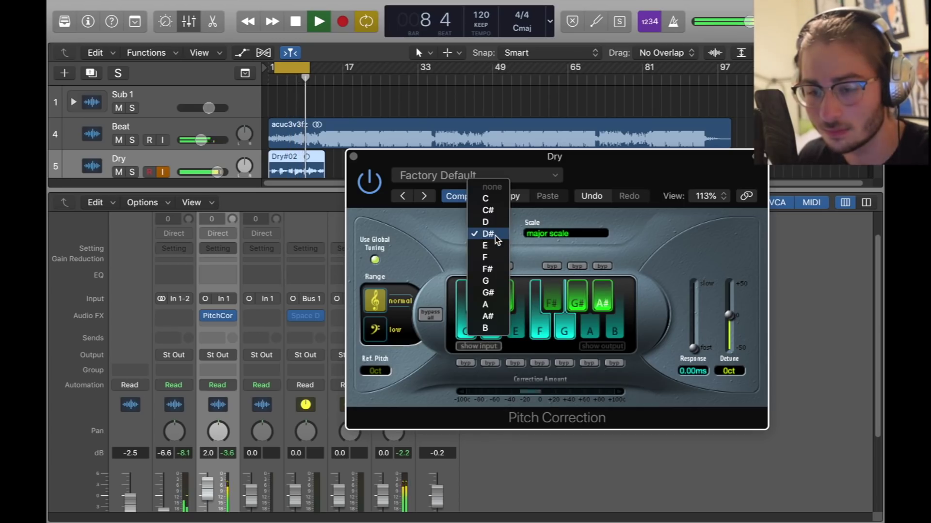
{"action": "left_click", "coordinate": [496, 239]}
{"action": "key", "text": "space"}
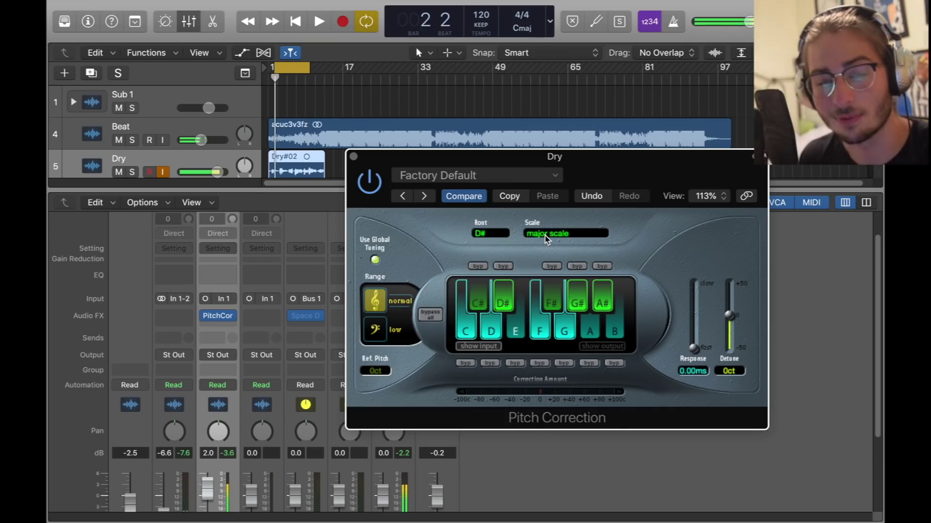
Set the scale to natural minor with root A, then close the Pitch Correction window.
{"action": "left_click", "coordinate": [544, 235]}
{"action": "left_click", "coordinate": [580, 282]}
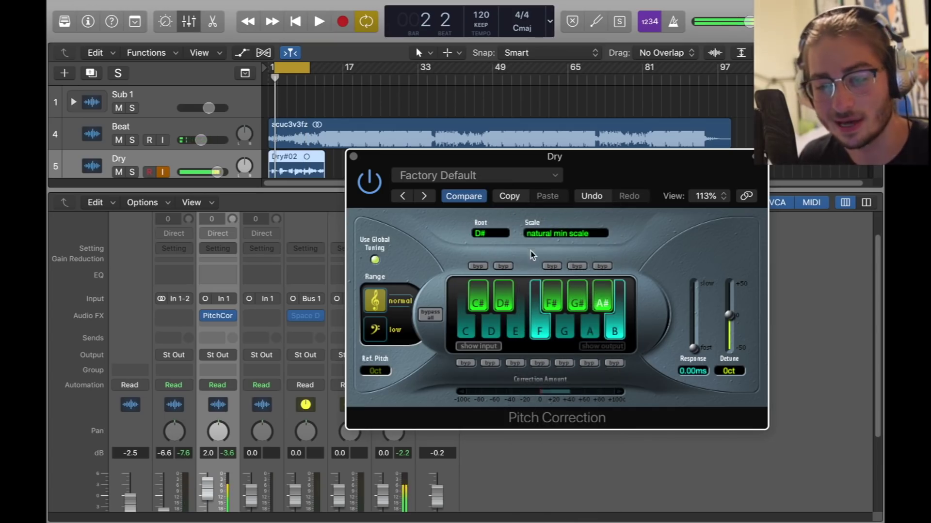
{"action": "key", "text": "space"}
{"action": "left_click", "coordinate": [504, 235]}
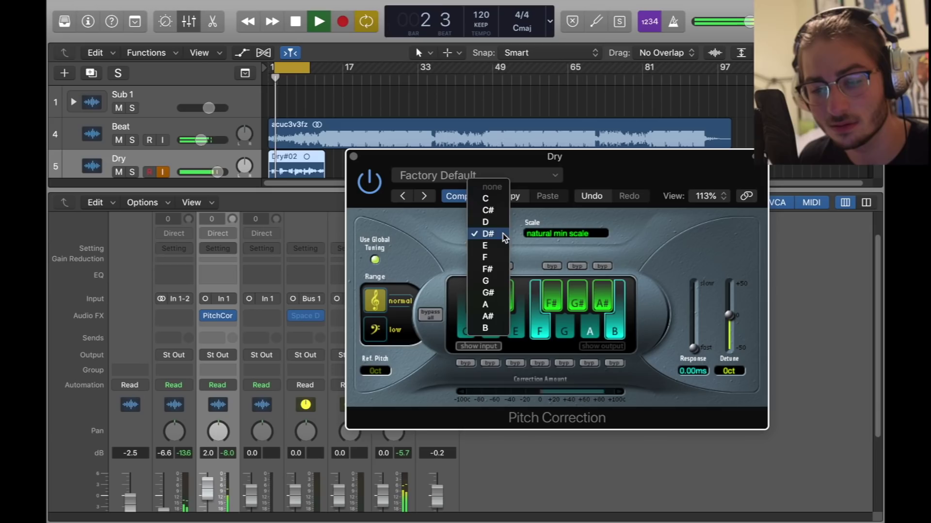
{"action": "left_click", "coordinate": [486, 280]}
{"action": "left_click", "coordinate": [490, 234]}
{"action": "left_click", "coordinate": [486, 257]}
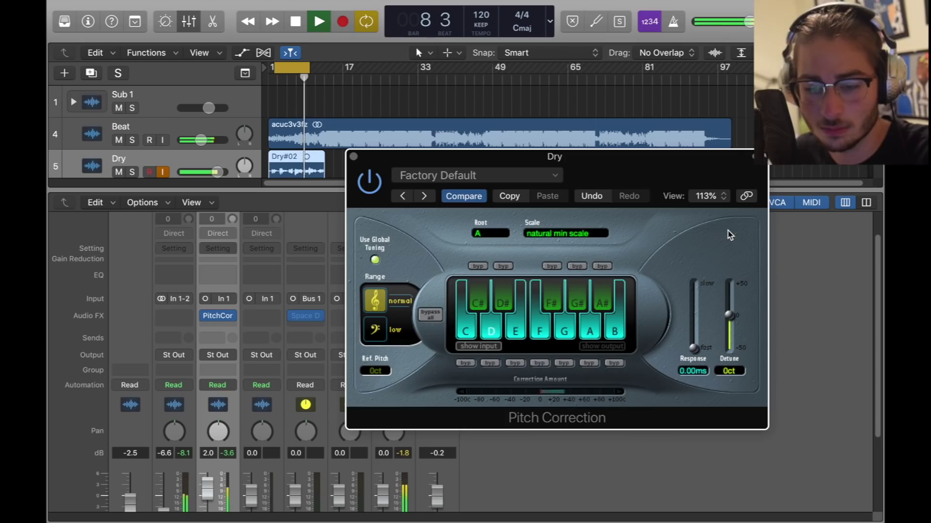
{"action": "key", "text": "space"}
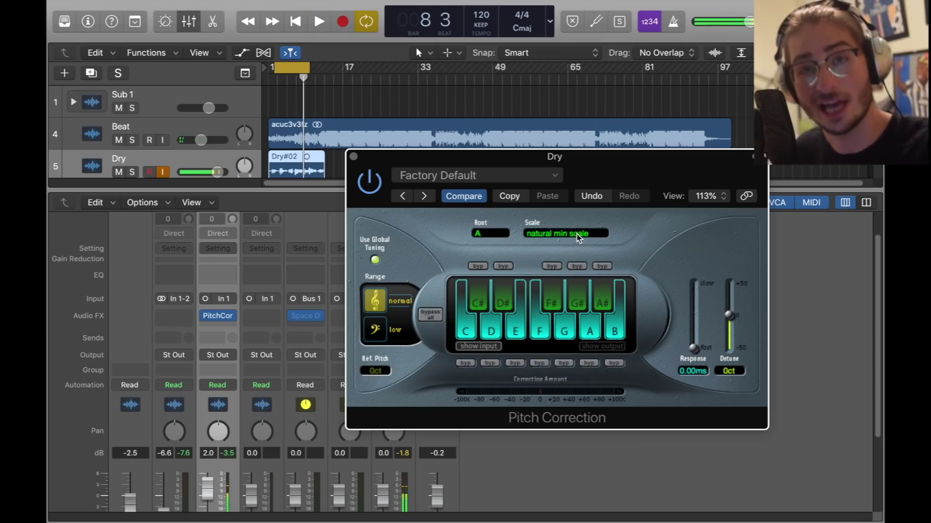
{"action": "left_click", "coordinate": [209, 315]}
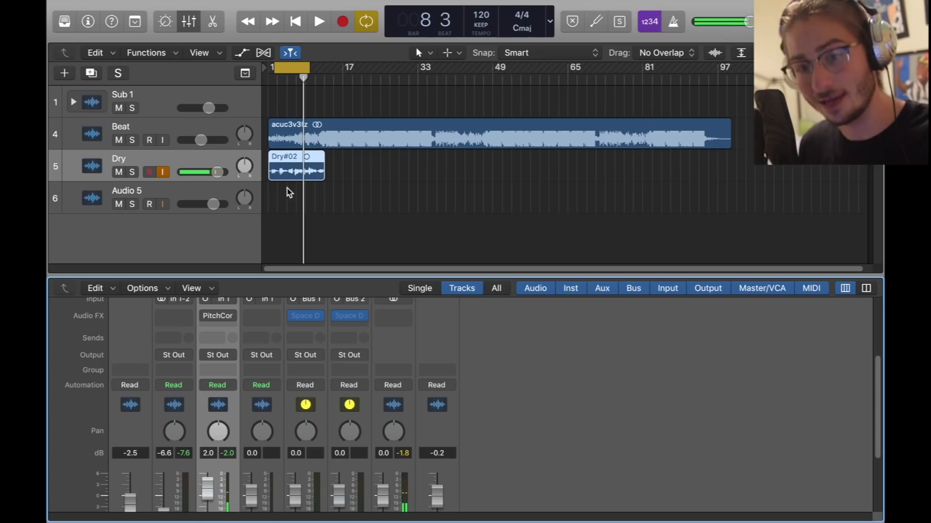
Open the Dry region in the editor and switch flex editing to Flex Pitch mode.
{"action": "double_click", "coordinate": [291, 170]}
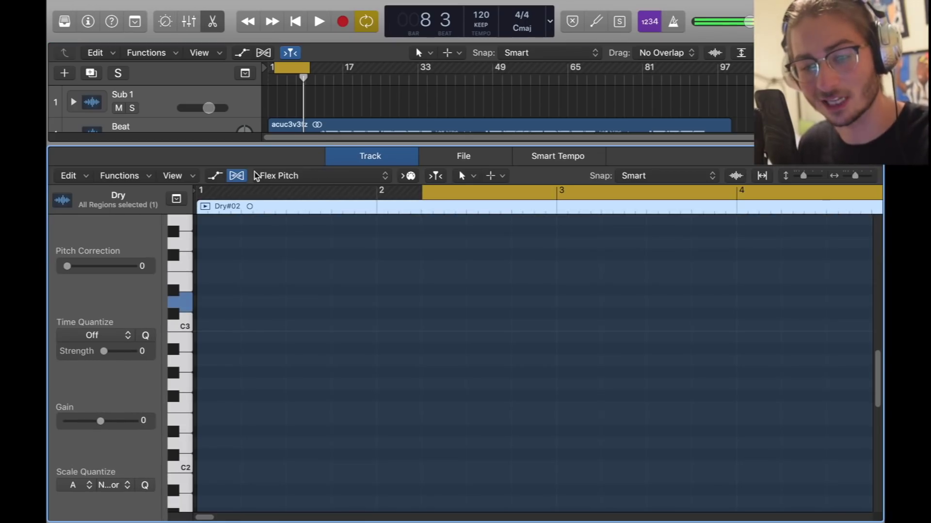
{"action": "left_click", "coordinate": [237, 175]}
{"action": "left_click", "coordinate": [237, 176]}
{"action": "left_click", "coordinate": [274, 176]}
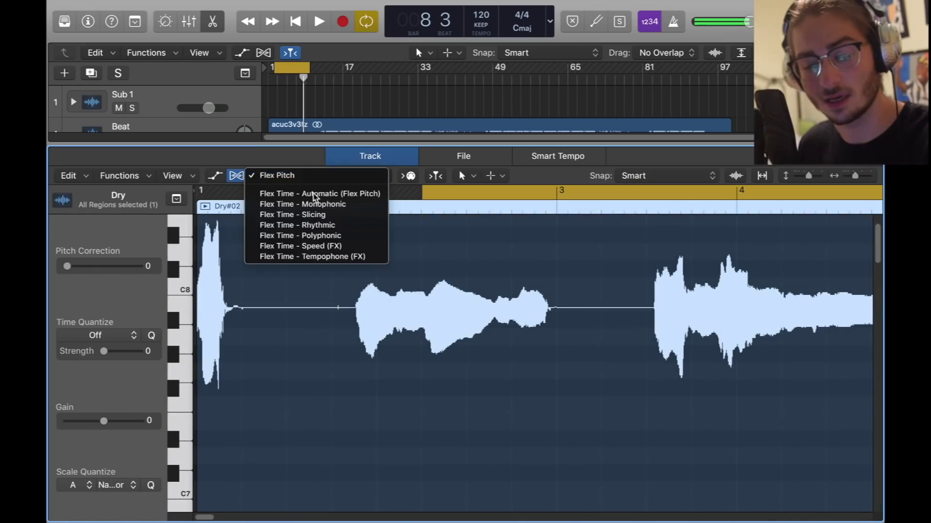
{"action": "left_click", "coordinate": [322, 177]}
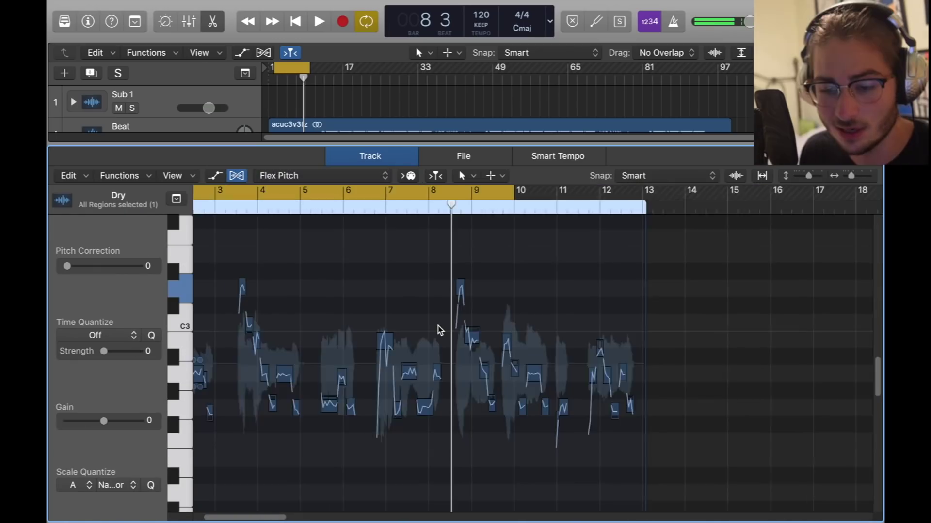
{"action": "key", "text": "super+Left"}
{"action": "key", "text": "super+Left"}
{"action": "key", "text": "super+Left"}
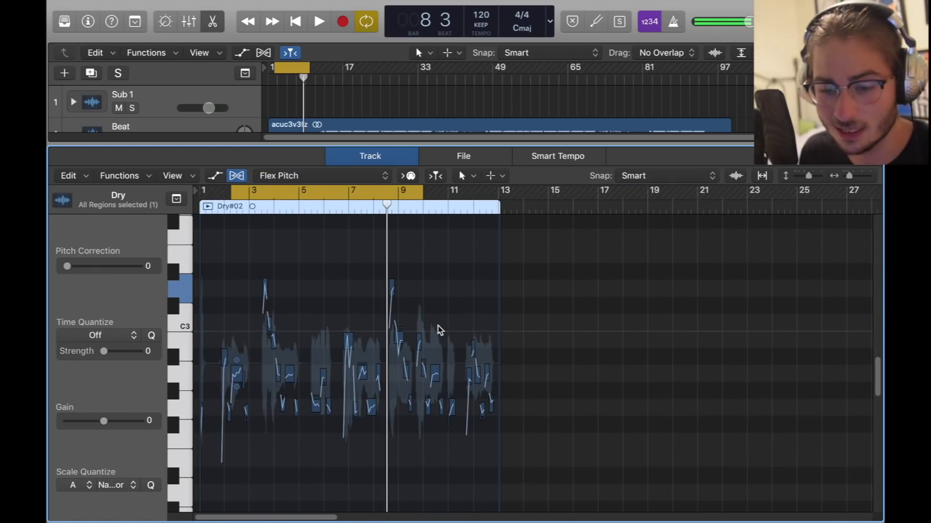
{"action": "key", "text": "super+Right"}
Set Scale Quantize to A Natural Minor and apply full pitch correction to all notes.
{"action": "left_click", "coordinate": [73, 486]}
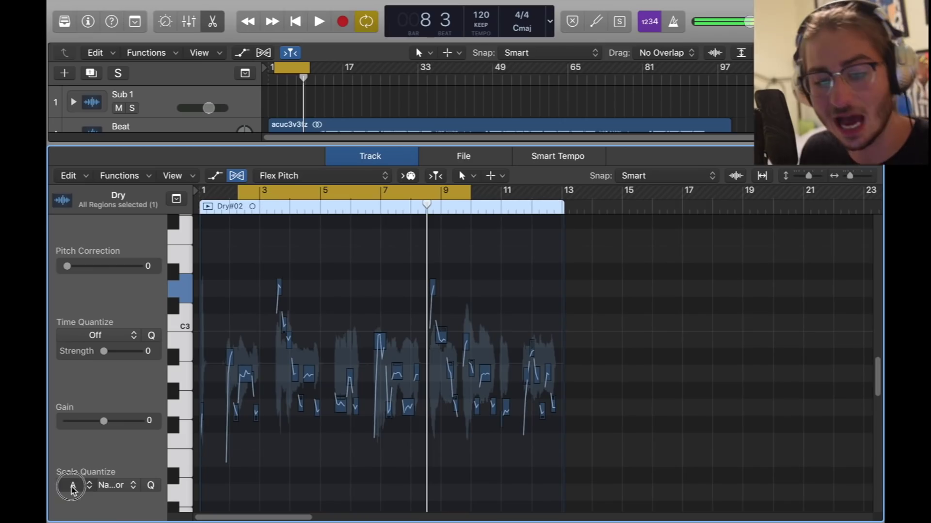
{"action": "left_click", "coordinate": [107, 459]}
{"action": "left_click", "coordinate": [73, 486]}
{"action": "left_click", "coordinate": [133, 485]}
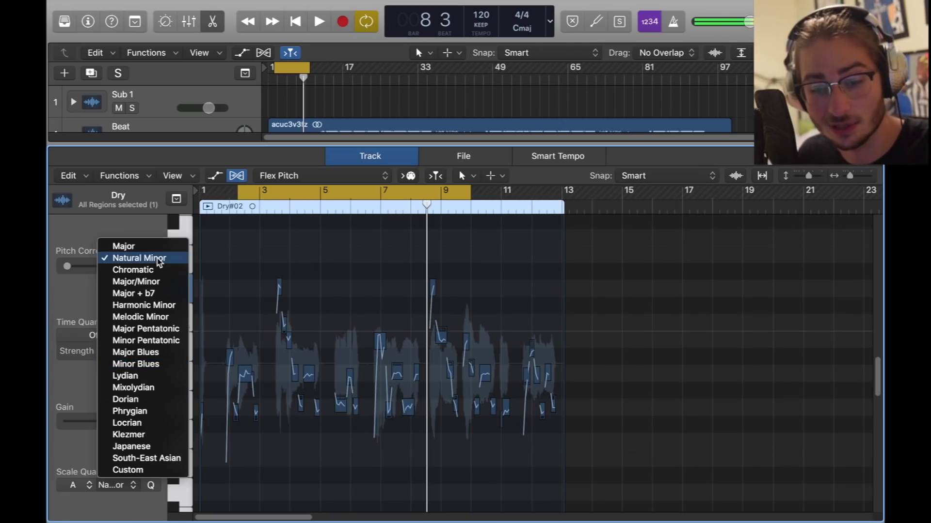
{"action": "left_click", "coordinate": [160, 262]}
{"action": "left_click", "coordinate": [72, 485]}
{"action": "left_click", "coordinate": [82, 433]}
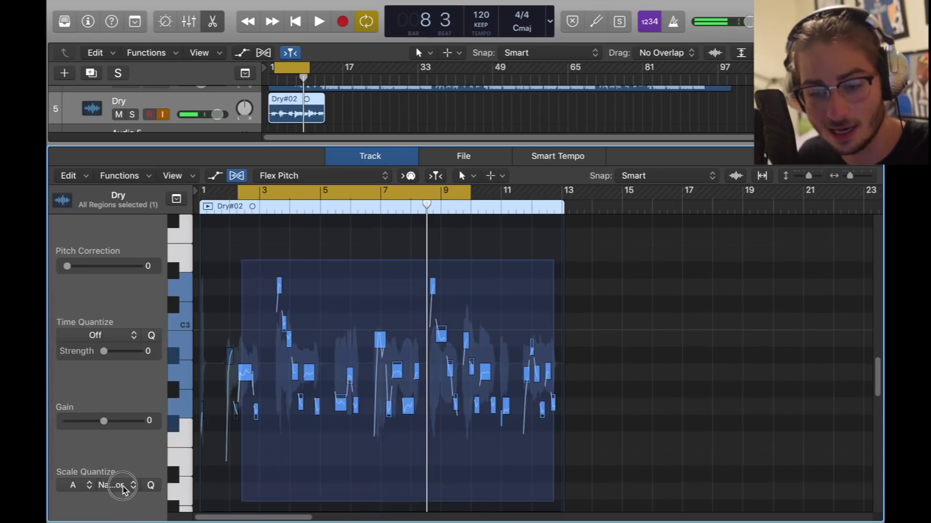
{"action": "left_click_drag", "start_coordinate": [89, 266], "coordinate": [711, 265]}
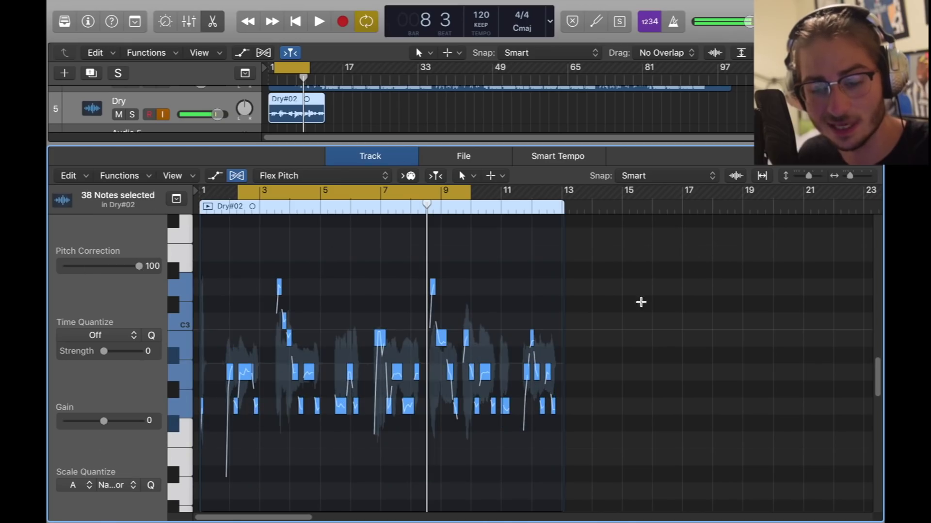
Flatten the bar-7 note's vibrato to about 0% and play back the vocal.
{"action": "mouse_move", "coordinate": [380, 356]}
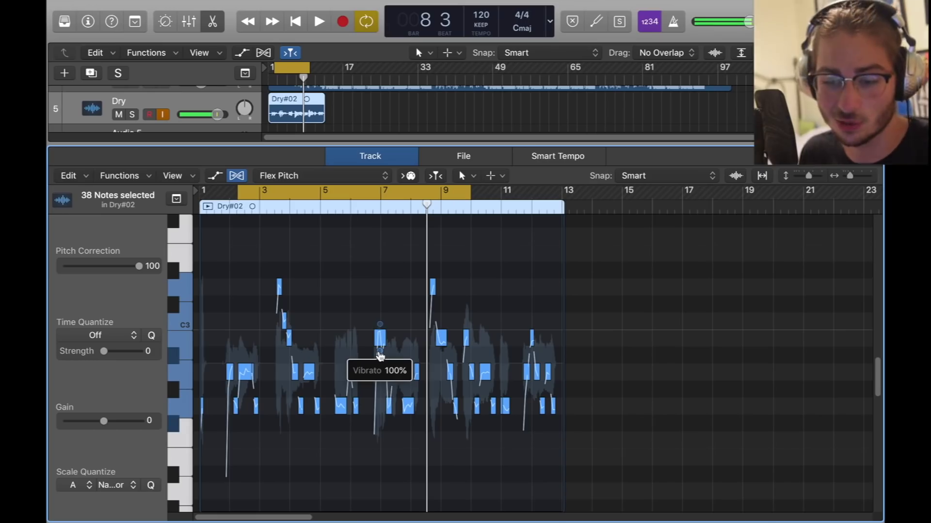
{"action": "left_click_drag", "start_coordinate": [380, 356], "coordinate": [391, 387]}
{"action": "mouse_move", "coordinate": [311, 389]}
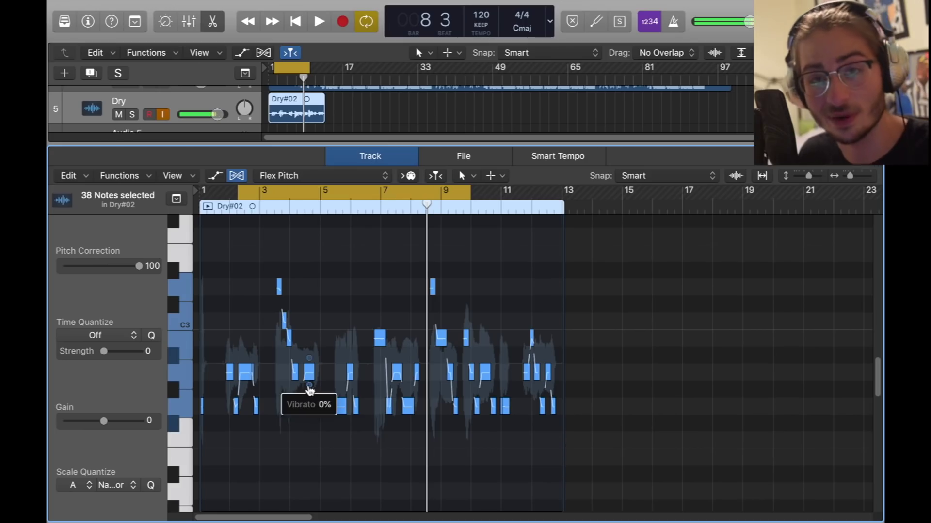
{"action": "key", "text": "space"}
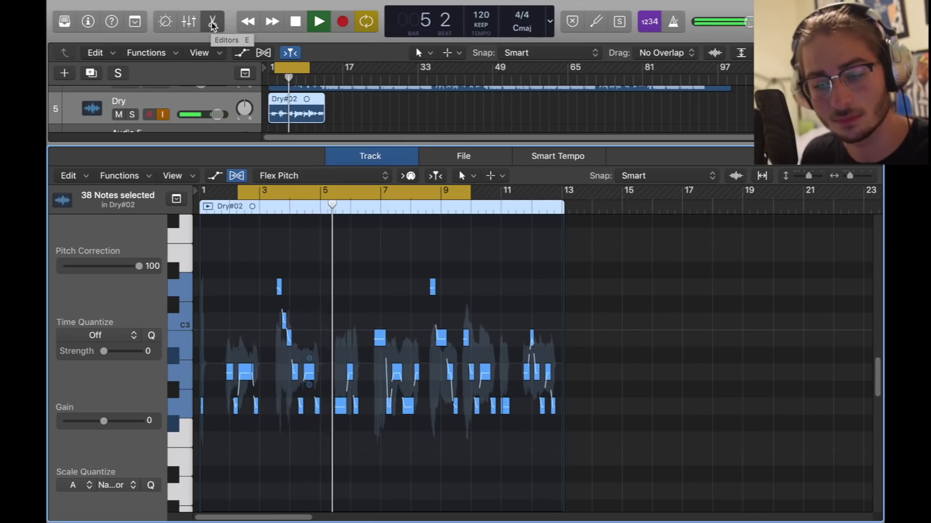
Insert a Studio VCA Compressor on Dry with auto gain off and 50 ms attack.
{"action": "key", "text": "space"}
{"action": "key", "text": "x"}
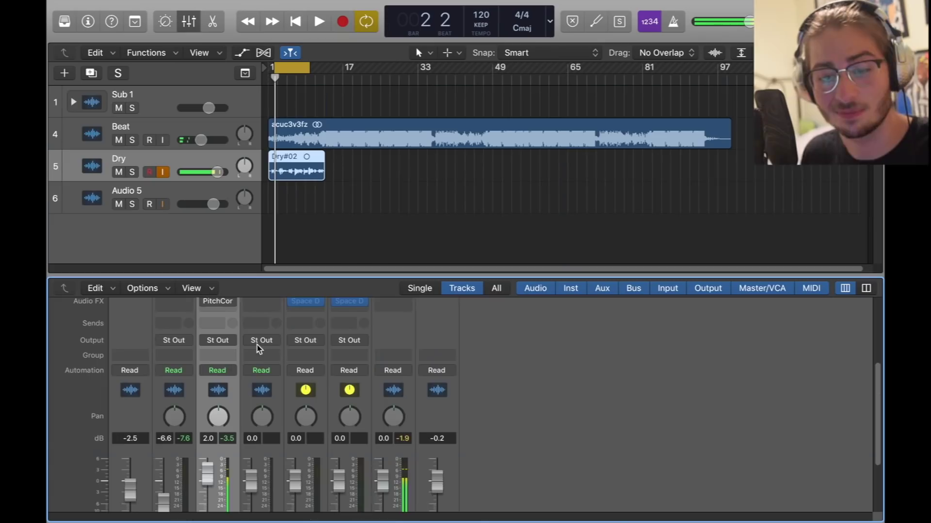
{"action": "scroll", "coordinate": [257, 348], "scroll_direction": "up", "scroll_amount": 2}
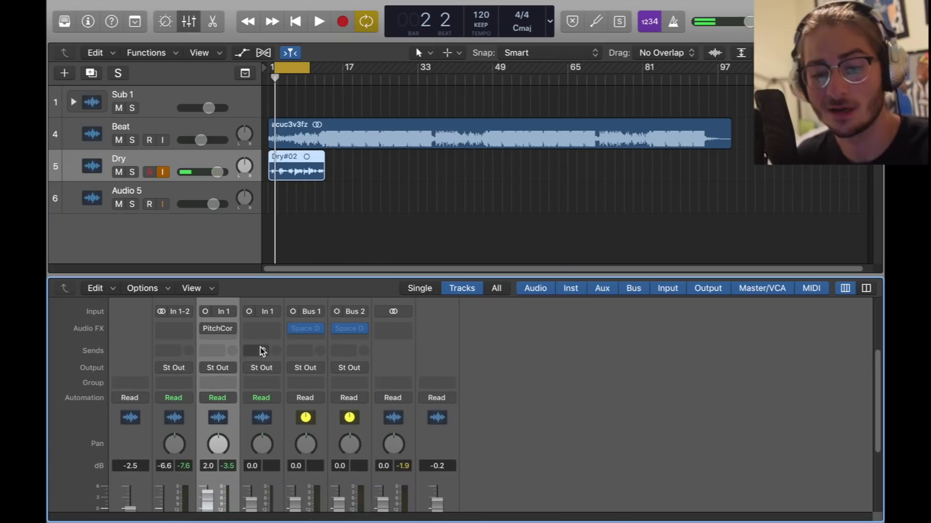
{"action": "left_click", "coordinate": [225, 345]}
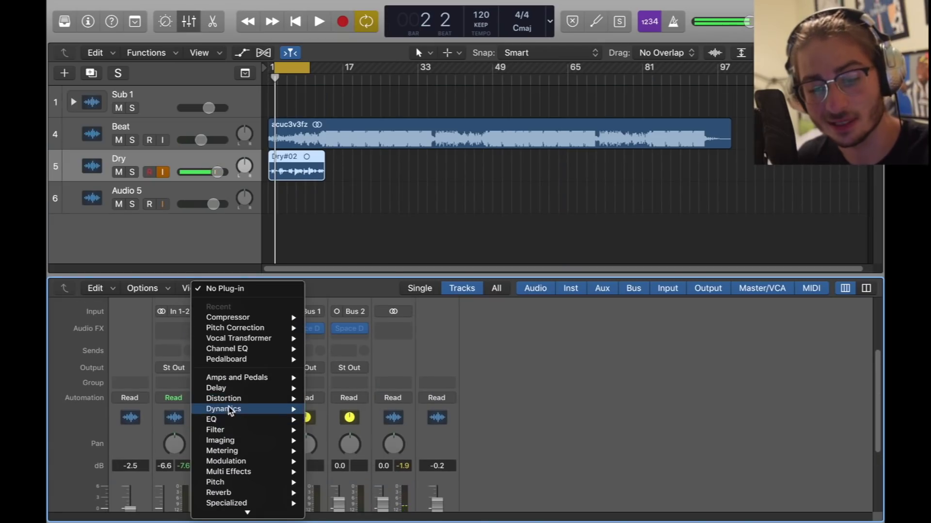
{"action": "mouse_move", "coordinate": [242, 409]}
{"action": "mouse_move", "coordinate": [369, 421]}
{"action": "left_click", "coordinate": [449, 423]}
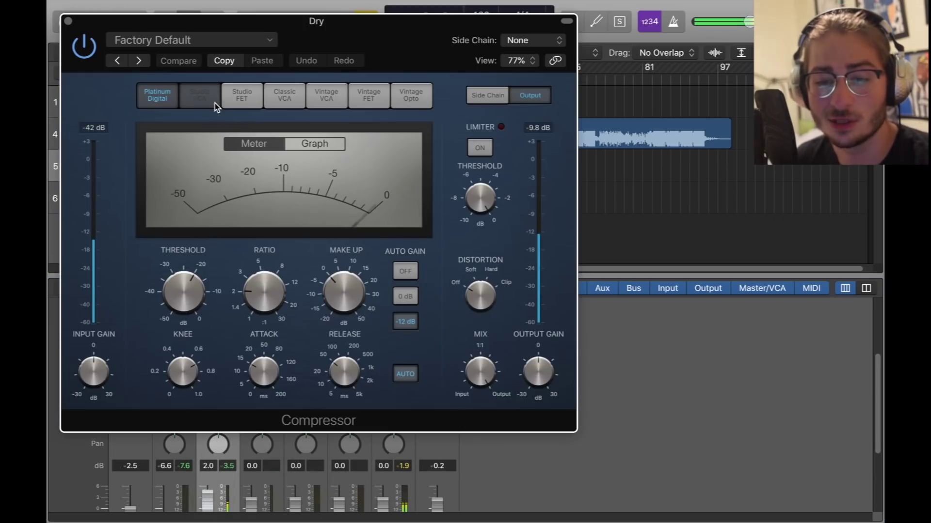
{"action": "left_click", "coordinate": [200, 96]}
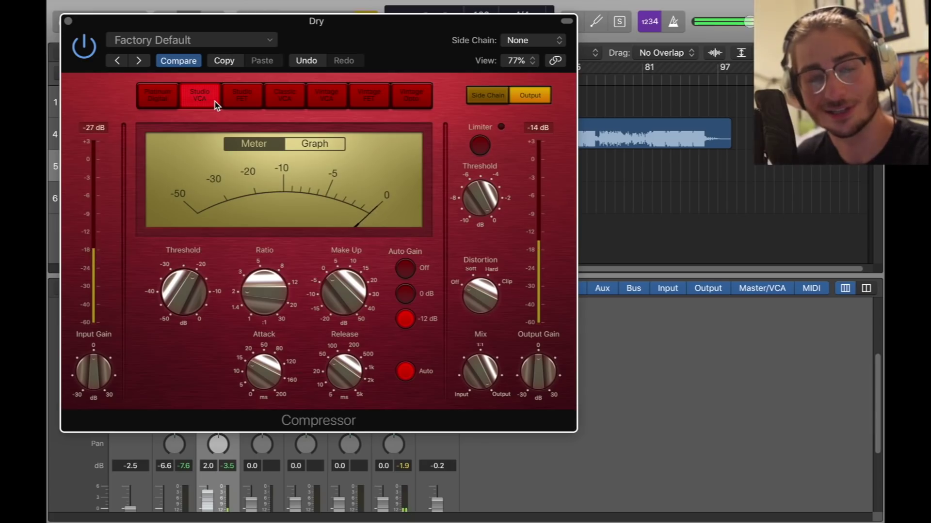
{"action": "left_click", "coordinate": [407, 267]}
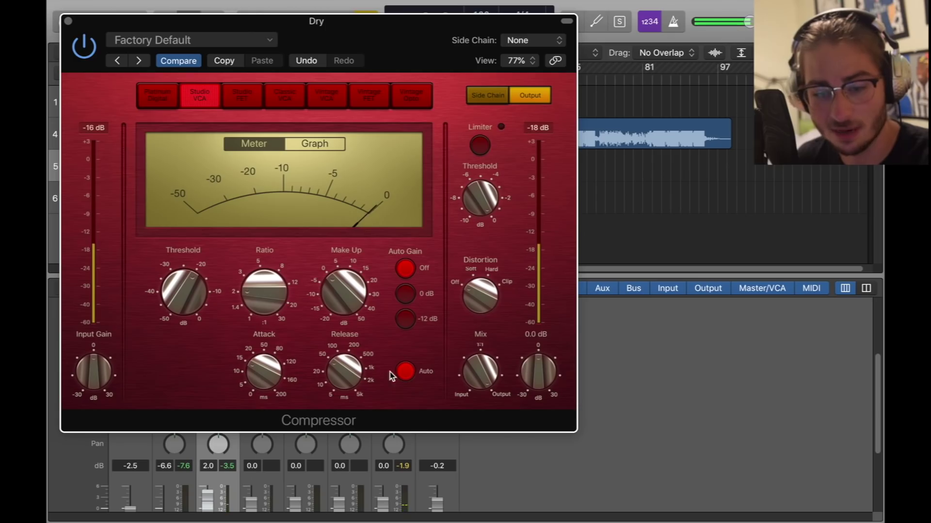
{"action": "left_click_drag", "start_coordinate": [275, 347], "coordinate": [350, 359]}
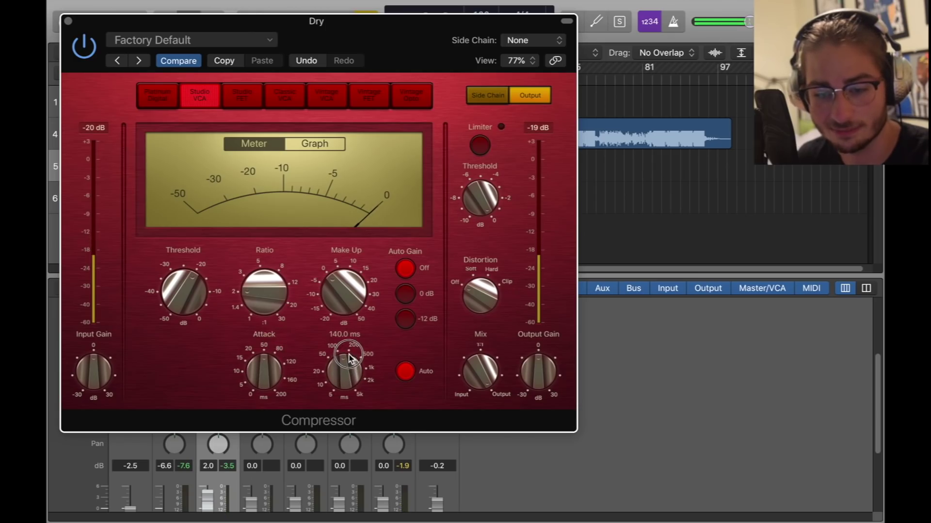
Set compression ratio to about 2.7:1, threshold -28.5 dB and 2.5 dB makeup gain.
{"action": "left_click_drag", "start_coordinate": [396, 45], "coordinate": [642, 93]}
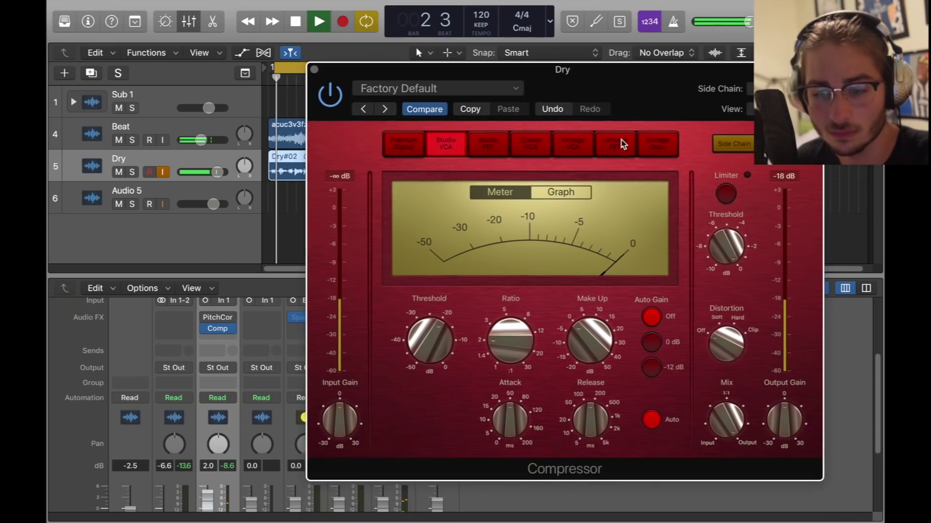
{"action": "left_click_drag", "start_coordinate": [510, 338], "coordinate": [517, 321]}
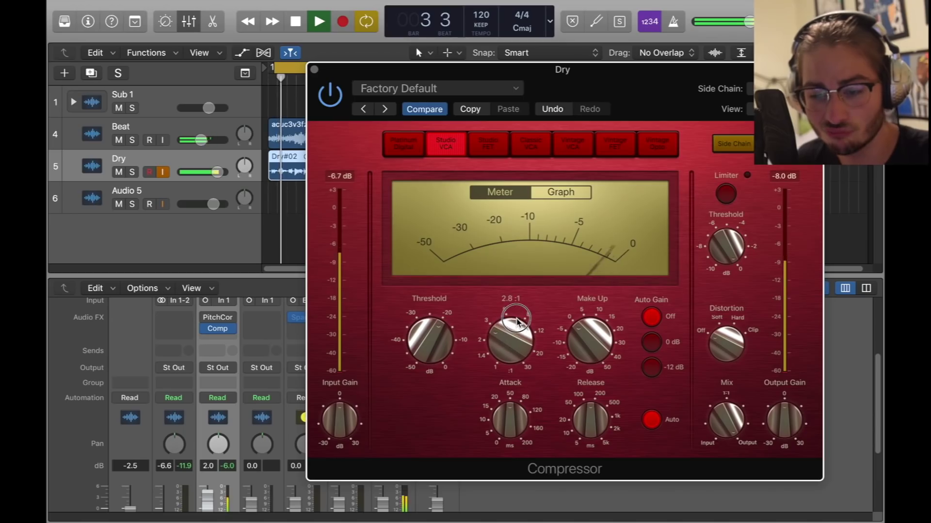
{"action": "key", "text": "space"}
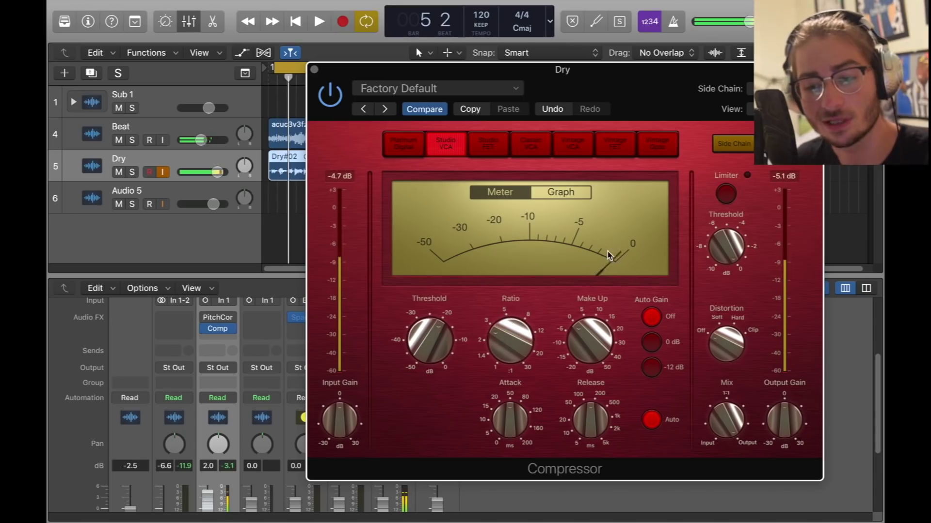
{"action": "key", "text": "space"}
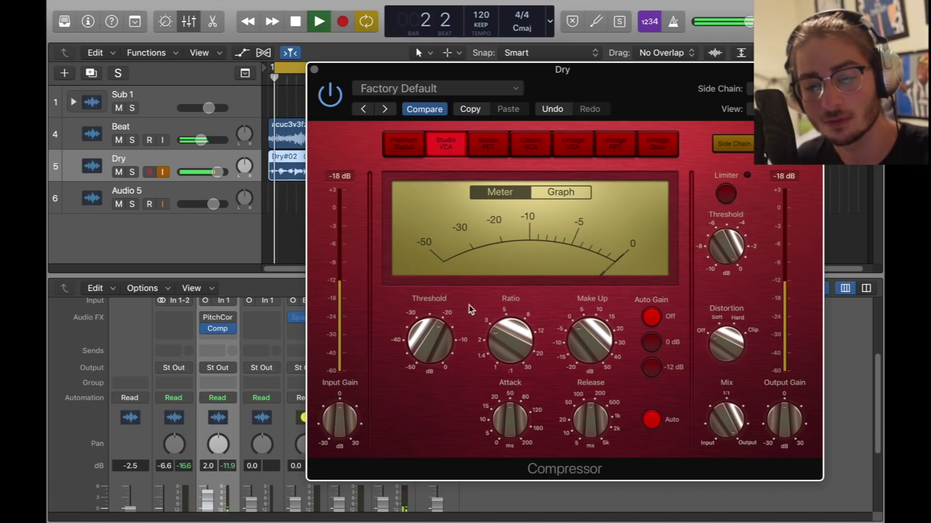
{"action": "left_click_drag", "start_coordinate": [430, 329], "coordinate": [420, 377]}
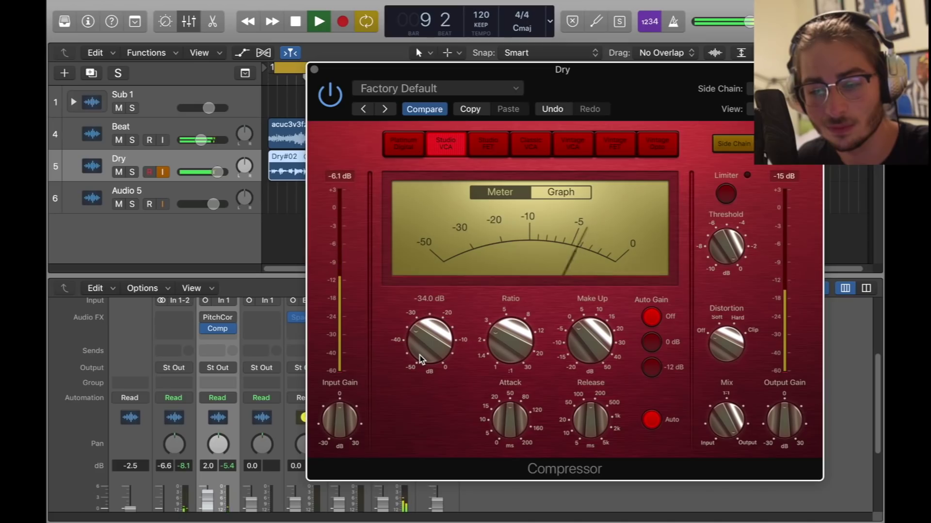
{"action": "left_click_drag", "start_coordinate": [419, 359], "coordinate": [422, 341]}
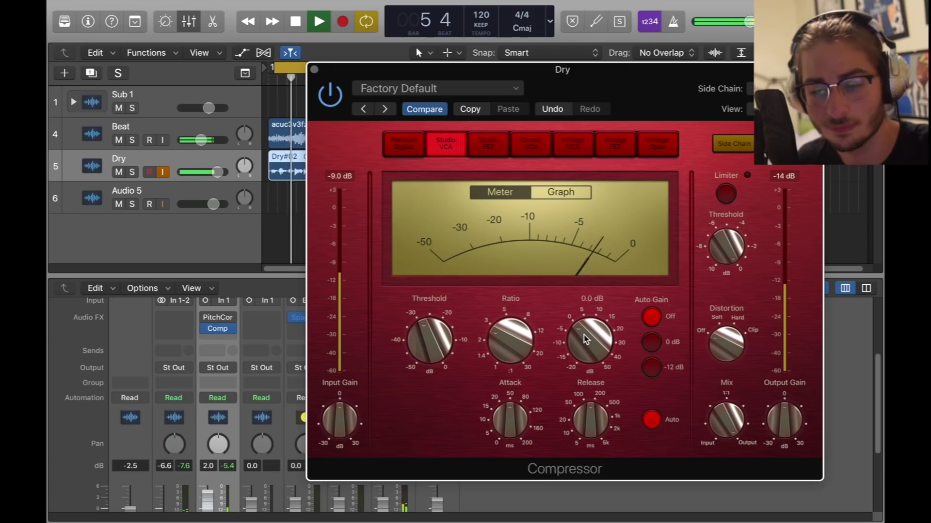
{"action": "key", "text": "space"}
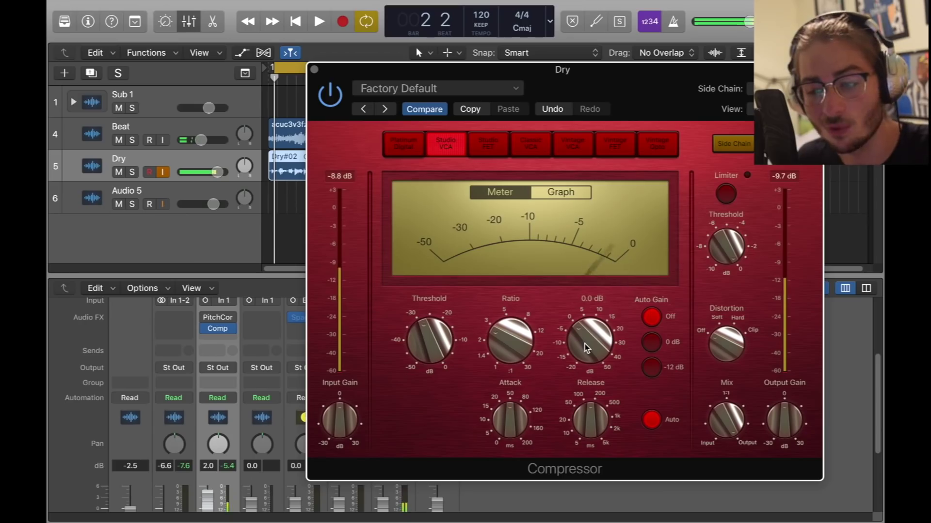
{"action": "left_click_drag", "start_coordinate": [585, 347], "coordinate": [579, 344]}
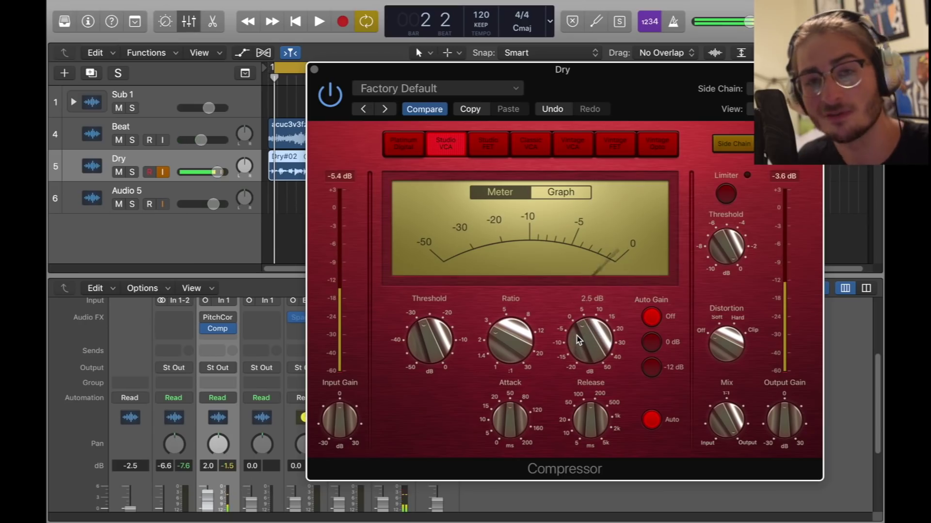
{"action": "key", "text": "space"}
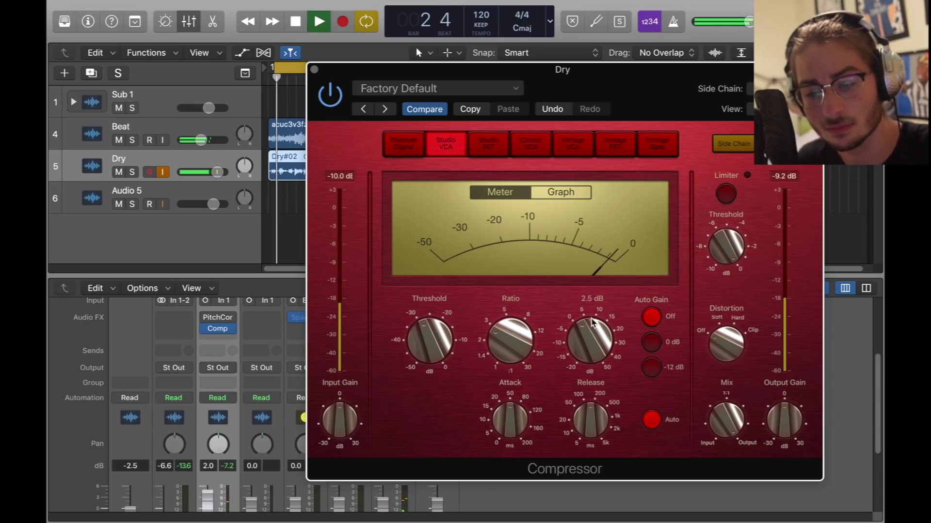
{"action": "key", "text": "space"}
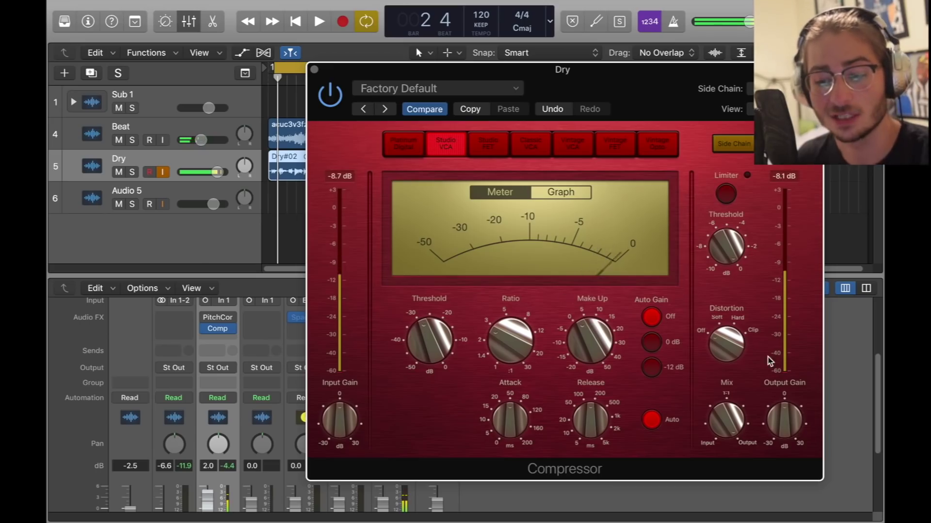
{"action": "mouse_move", "coordinate": [509, 339]}
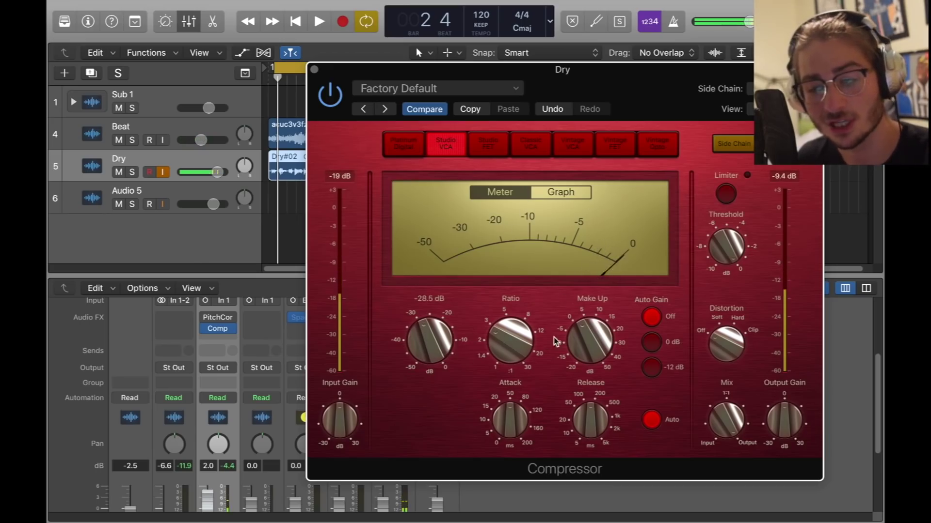
{"action": "mouse_move", "coordinate": [576, 341]}
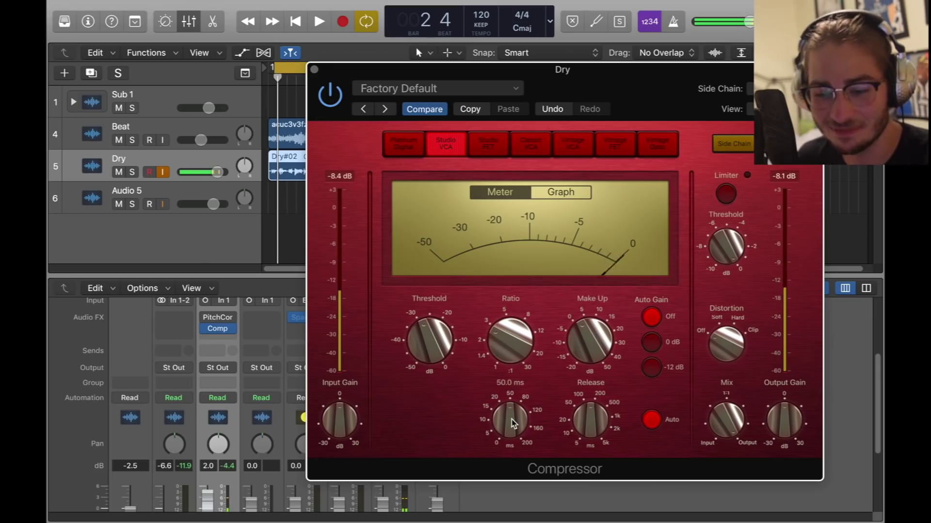
Insert a mono Channel EQ on Dry and high-pass the lows below about 150 Hz.
{"action": "left_click", "coordinate": [318, 68]}
{"action": "left_click", "coordinate": [217, 339]}
{"action": "left_click", "coordinate": [333, 378]}
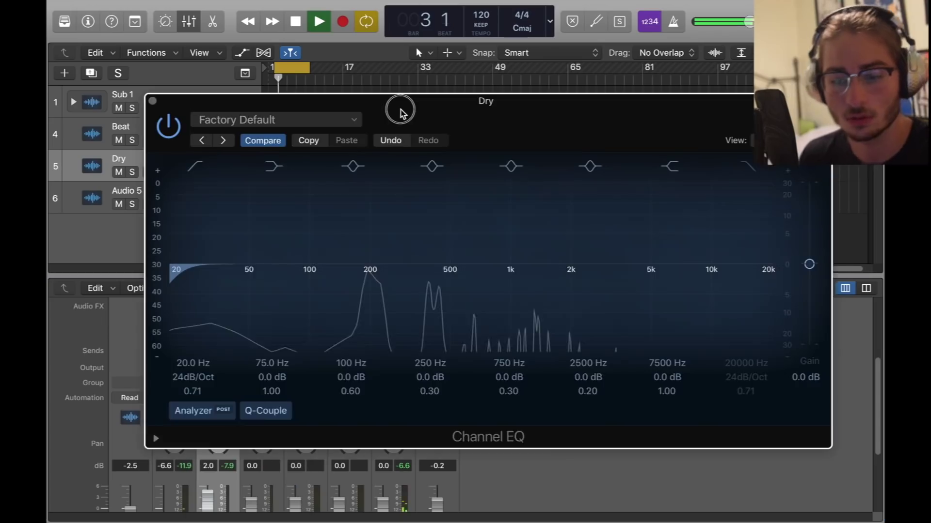
{"action": "left_click_drag", "start_coordinate": [400, 112], "coordinate": [412, 111]}
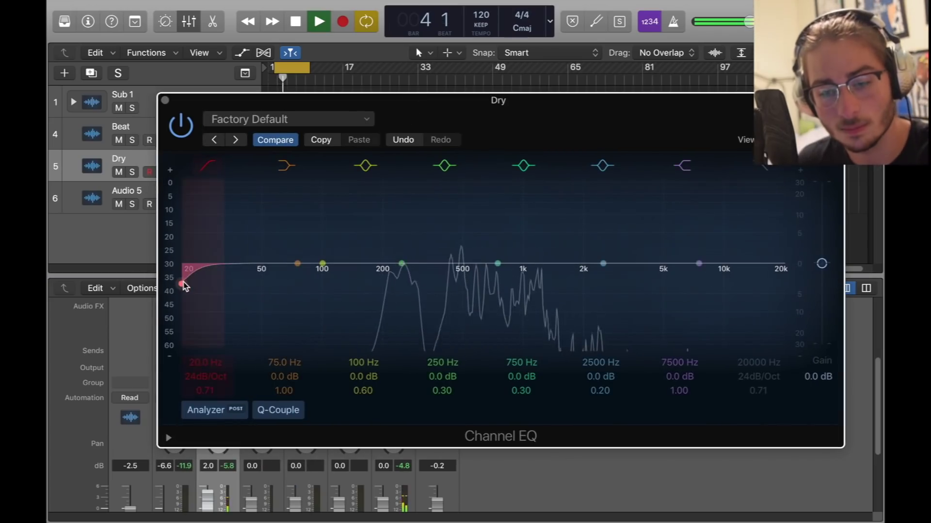
{"action": "left_click_drag", "start_coordinate": [184, 286], "coordinate": [373, 282]}
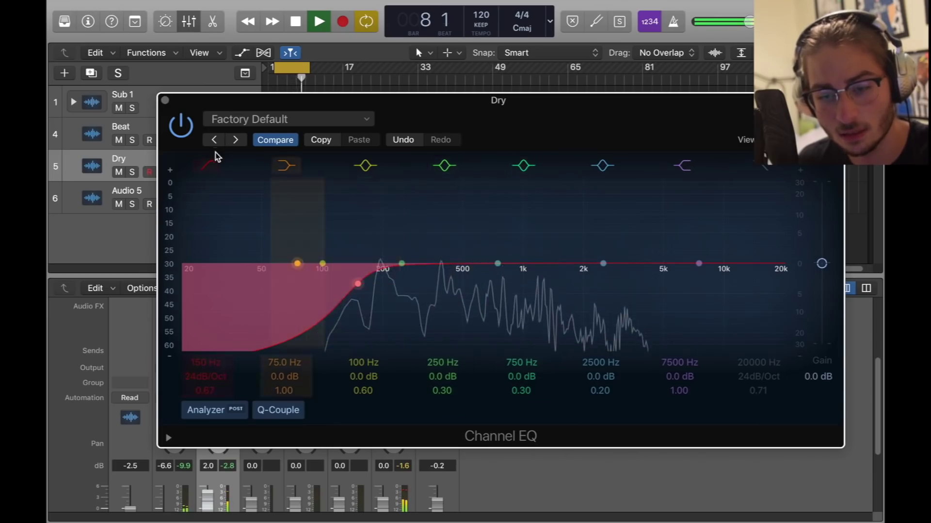
Move EQ bands to 200 Hz, 470 Hz and 5000 Hz, and raise output gain to +1 dB.
{"action": "left_click", "coordinate": [297, 264]}
{"action": "left_click_drag", "start_coordinate": [295, 264], "coordinate": [388, 280]}
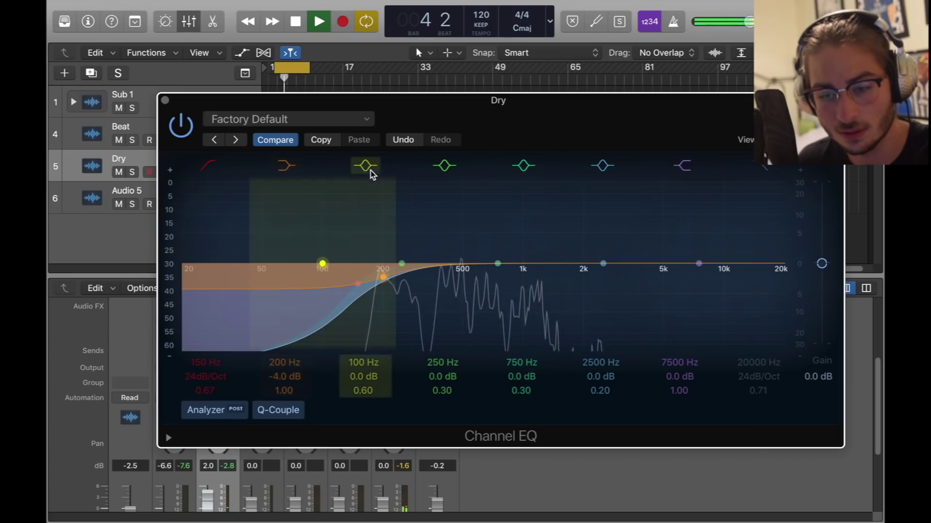
{"action": "left_click_drag", "start_coordinate": [405, 264], "coordinate": [471, 277]}
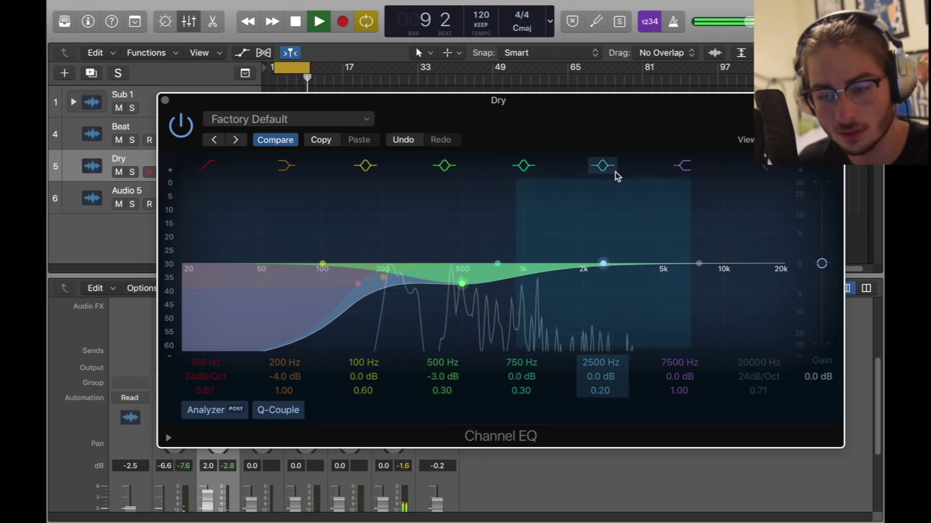
{"action": "left_click_drag", "start_coordinate": [602, 264], "coordinate": [762, 302]}
{"action": "key", "text": "space"}
{"action": "mouse_move", "coordinate": [459, 105]}
{"action": "left_mouse_down"}
{"action": "mouse_move", "coordinate": [461, 127]}
{"action": "mouse_move", "coordinate": [452, 110]}
{"action": "left_mouse_up"}
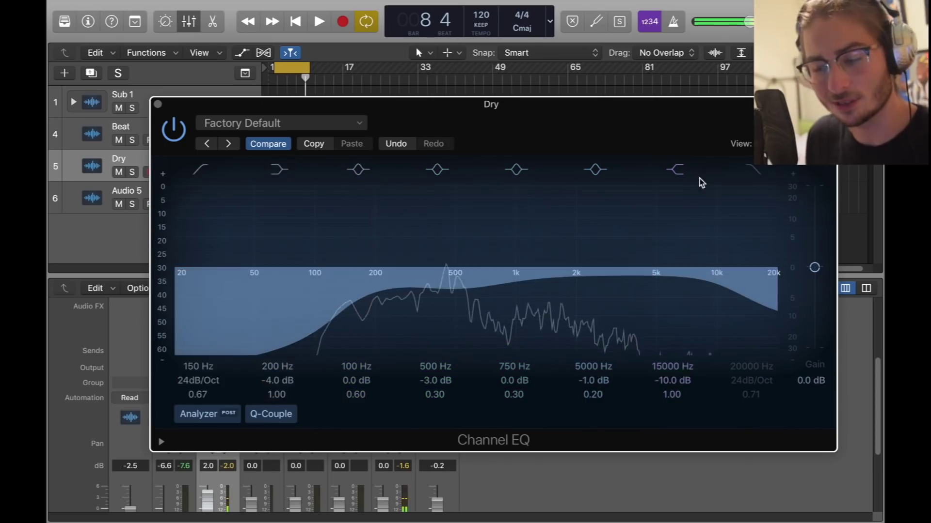
{"action": "left_click_drag", "start_coordinate": [816, 267], "coordinate": [814, 263]}
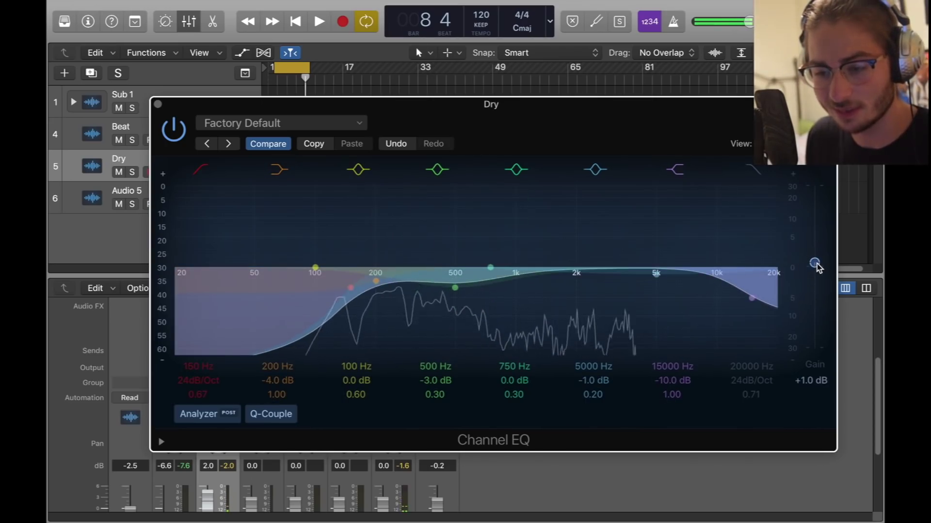
{"action": "key", "text": "super+w"}
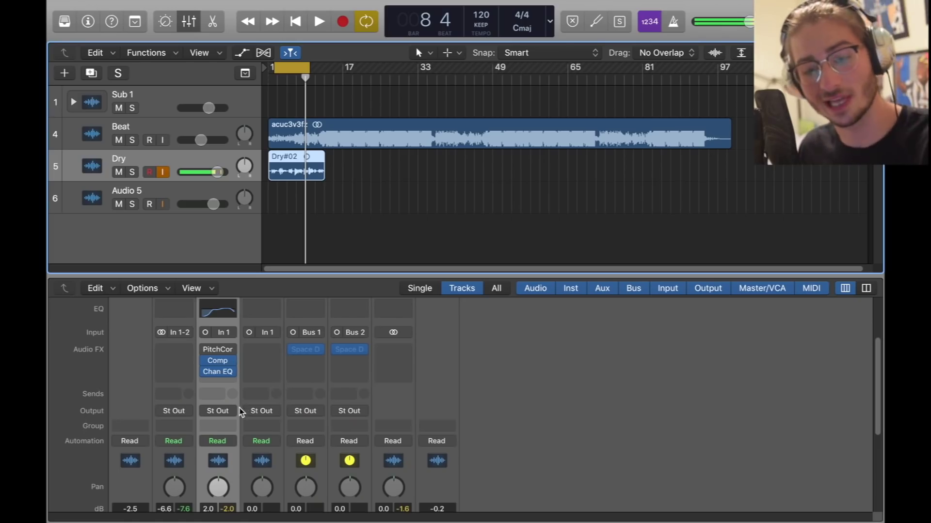
Insert a mono Pedalboard after Dry's Channel EQ, close its window, and play from the cycle start.
{"action": "left_click", "coordinate": [226, 383]}
{"action": "mouse_move", "coordinate": [225, 359]}
{"action": "mouse_move", "coordinate": [407, 379]}
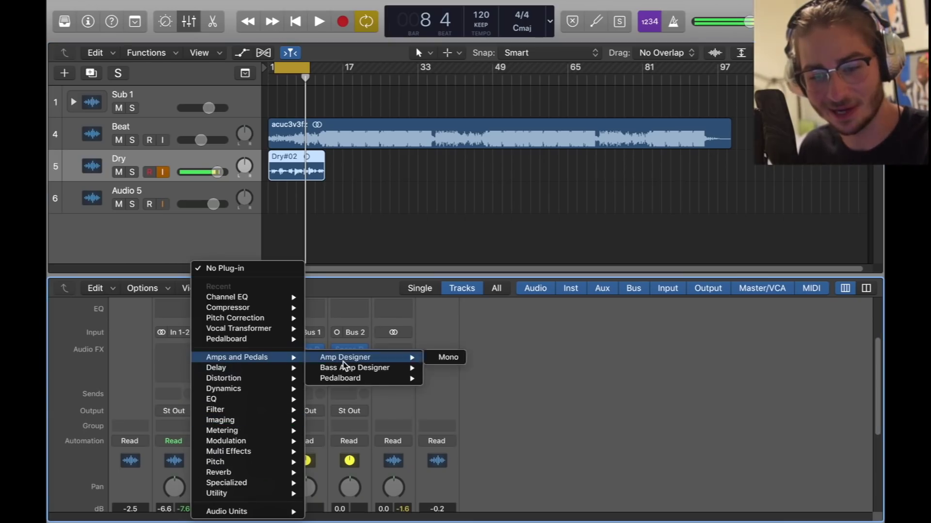
{"action": "left_click", "coordinate": [449, 379]}
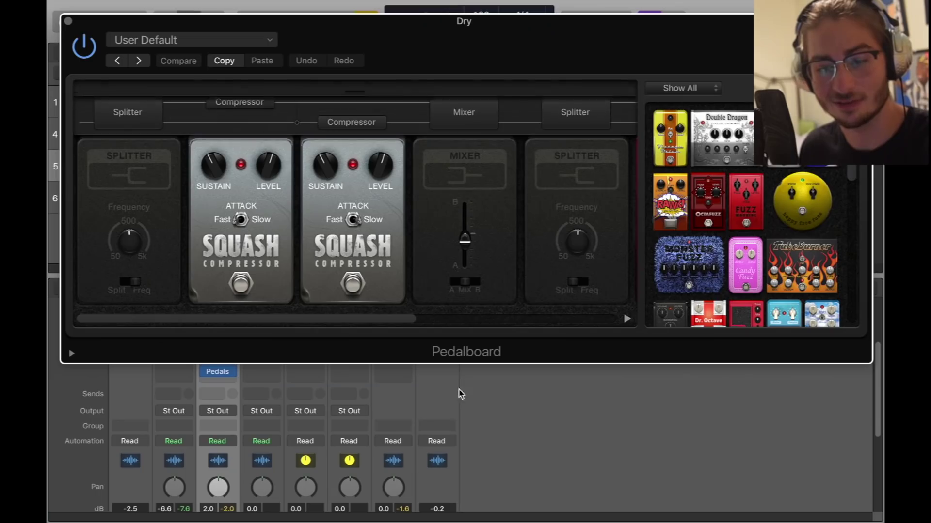
{"action": "left_click", "coordinate": [69, 21]}
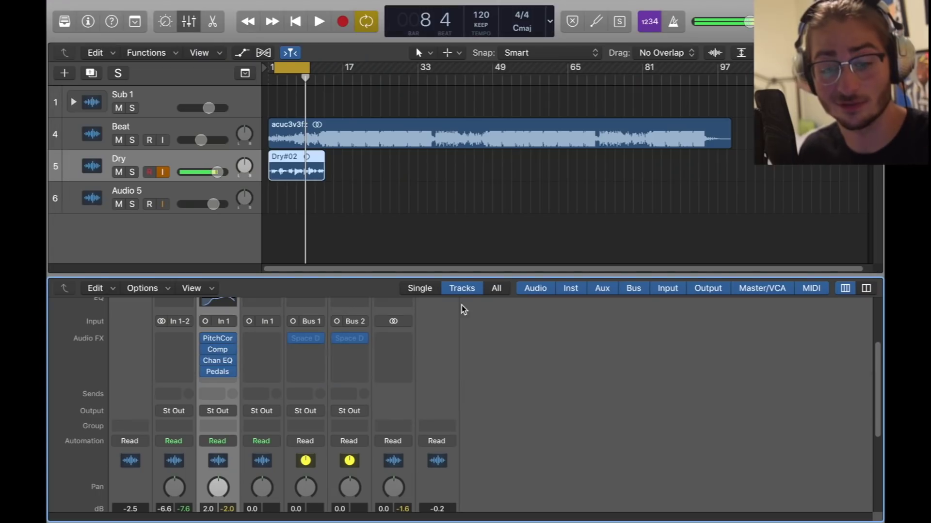
{"action": "key", "text": "space"}
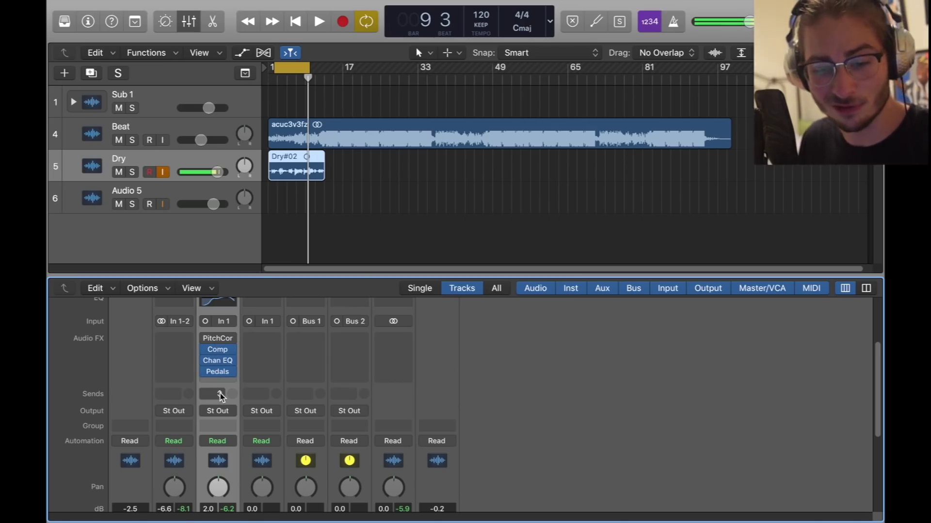
Route Dry's first send to Bus 1 and its second send to Bus 2.
{"action": "scroll", "coordinate": [307, 332], "scroll_direction": "up", "scroll_amount": 2}
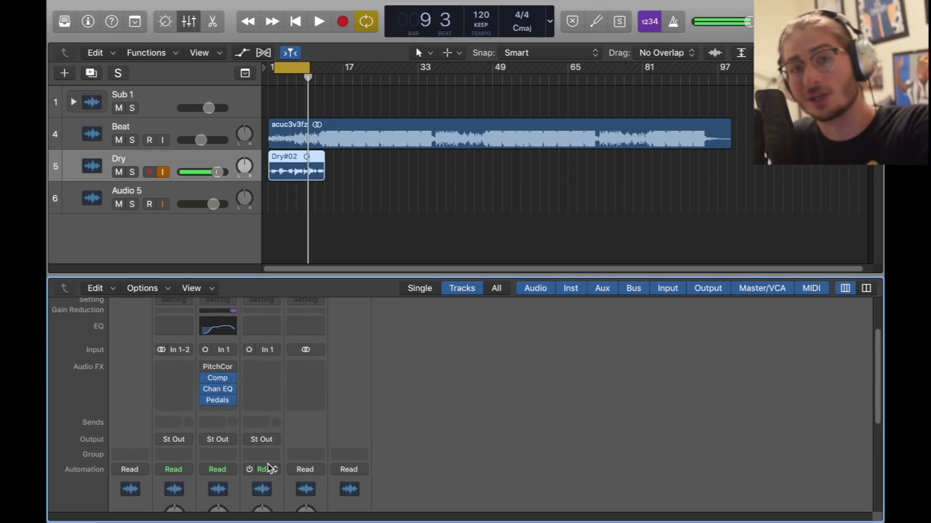
{"action": "scroll", "coordinate": [203, 404], "scroll_direction": "down", "scroll_amount": 1}
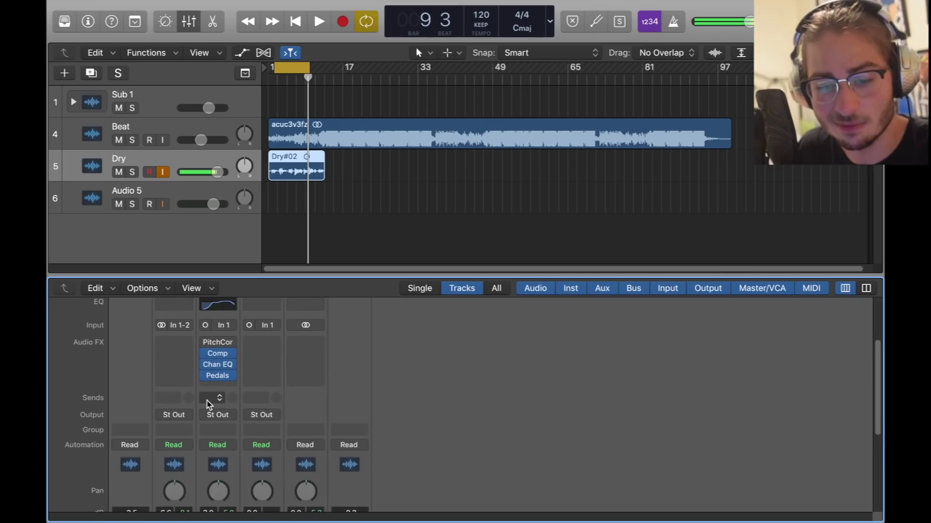
{"action": "left_click", "coordinate": [219, 403]}
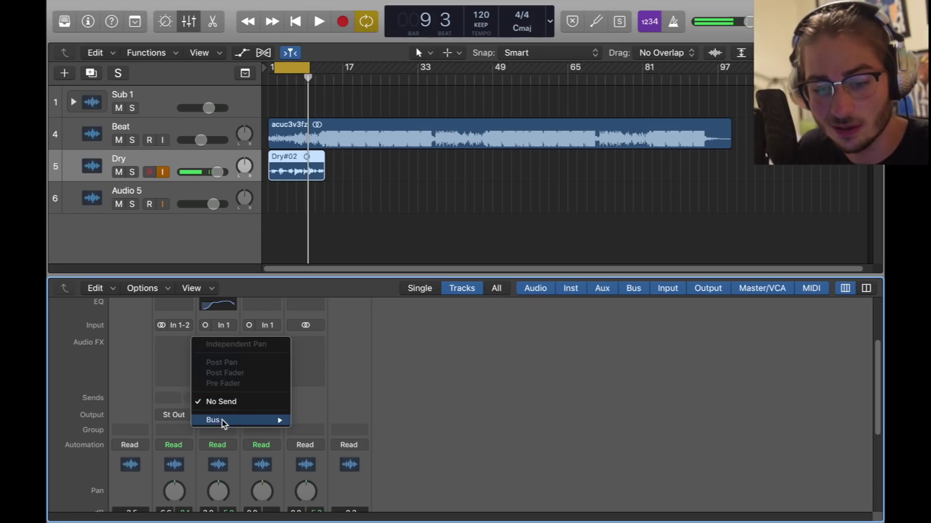
{"action": "mouse_move", "coordinate": [222, 420]}
{"action": "left_click", "coordinate": [334, 113]}
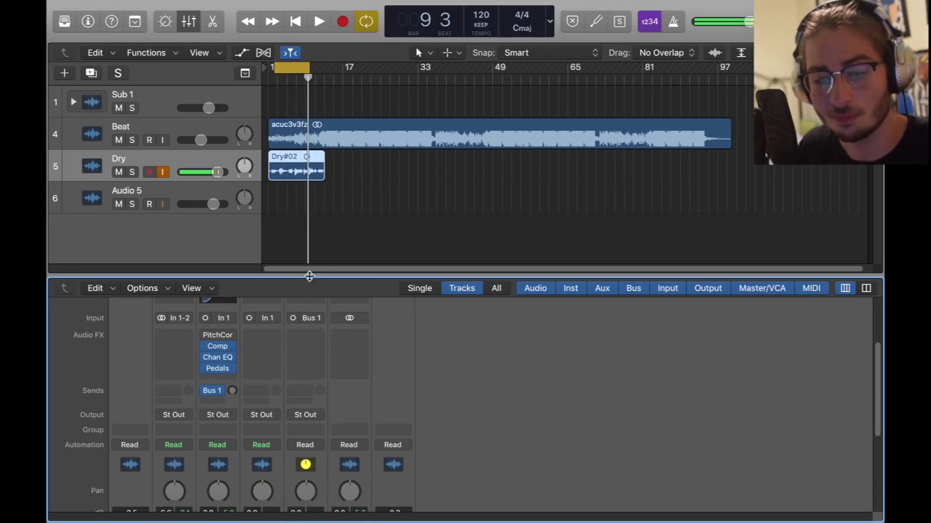
{"action": "left_click", "coordinate": [215, 403]}
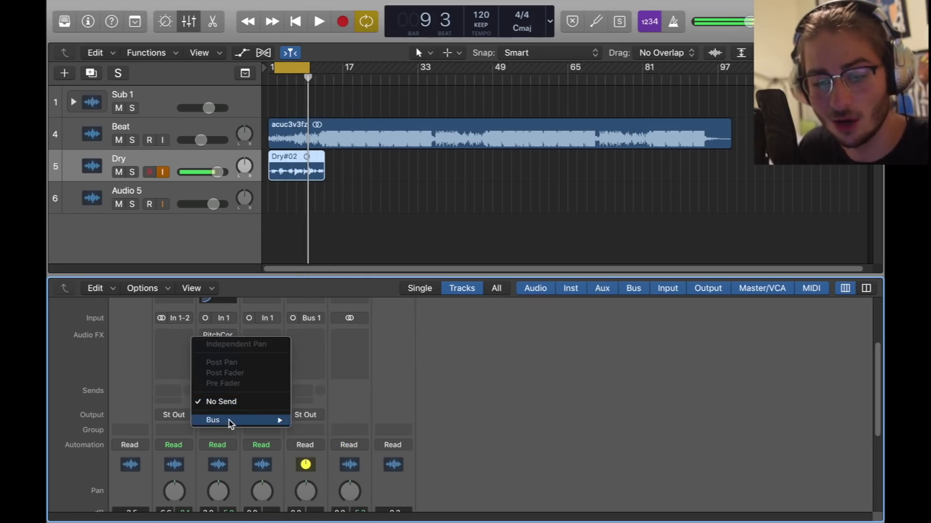
{"action": "mouse_move", "coordinate": [231, 422]}
{"action": "left_click", "coordinate": [300, 117]}
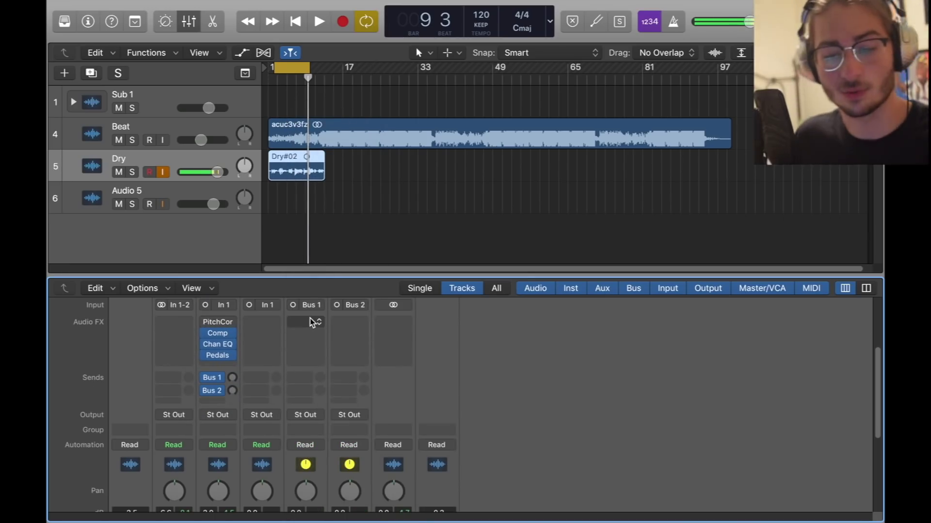
Insert a Mono->Stereo Space Designer on Bus 1, load 02.6s Vocal Plate, set wet to 0.0 dB.
{"action": "left_click", "coordinate": [312, 322]}
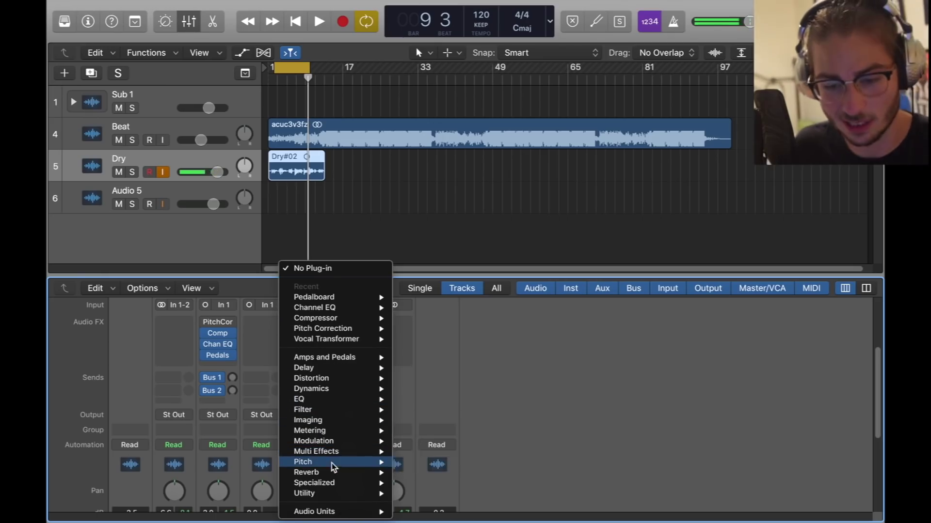
{"action": "mouse_move", "coordinate": [368, 472]}
{"action": "mouse_move", "coordinate": [465, 504]}
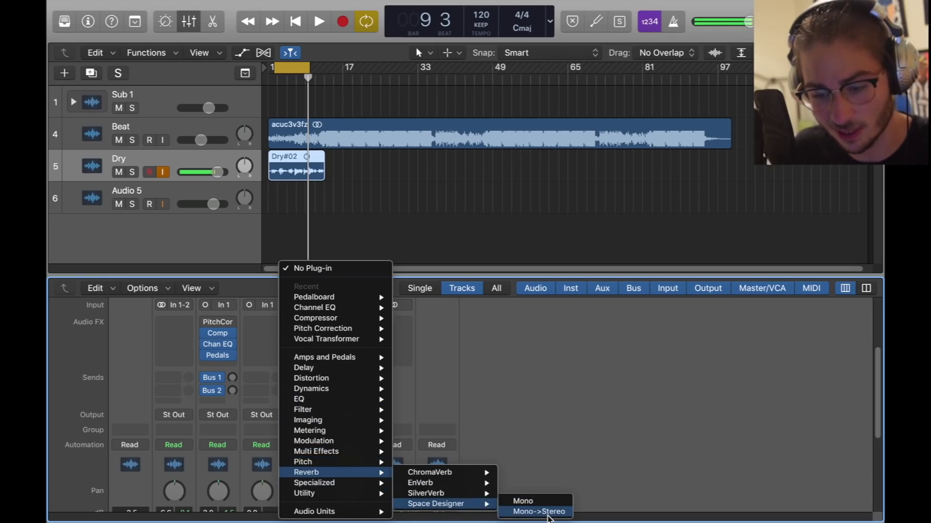
{"action": "left_click", "coordinate": [548, 509]}
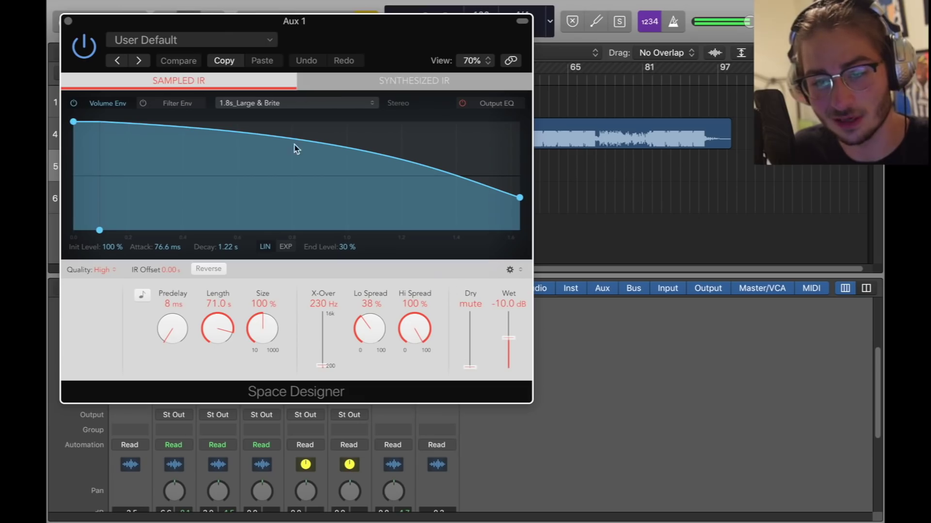
{"action": "left_click", "coordinate": [266, 41]}
{"action": "mouse_move", "coordinate": [228, 387]}
{"action": "mouse_move", "coordinate": [412, 413]}
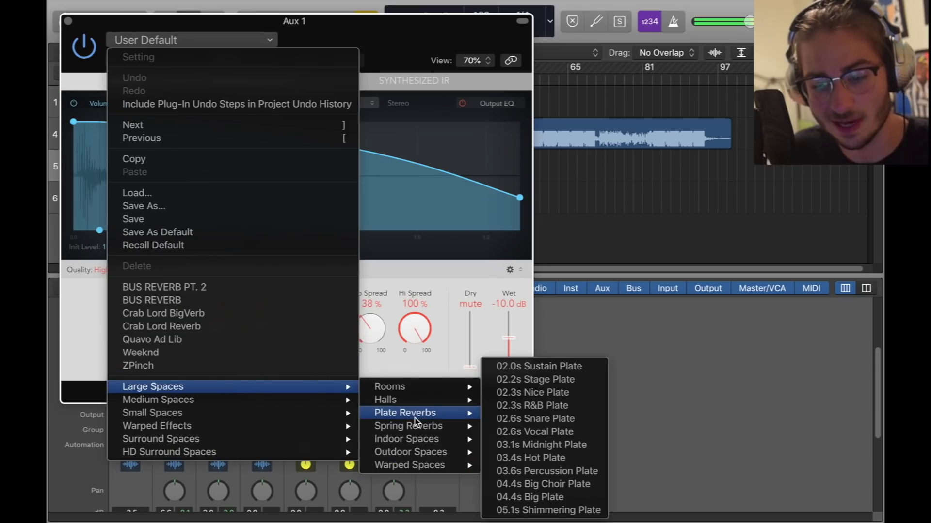
{"action": "left_click", "coordinate": [538, 431]}
{"action": "left_click", "coordinate": [509, 353]}
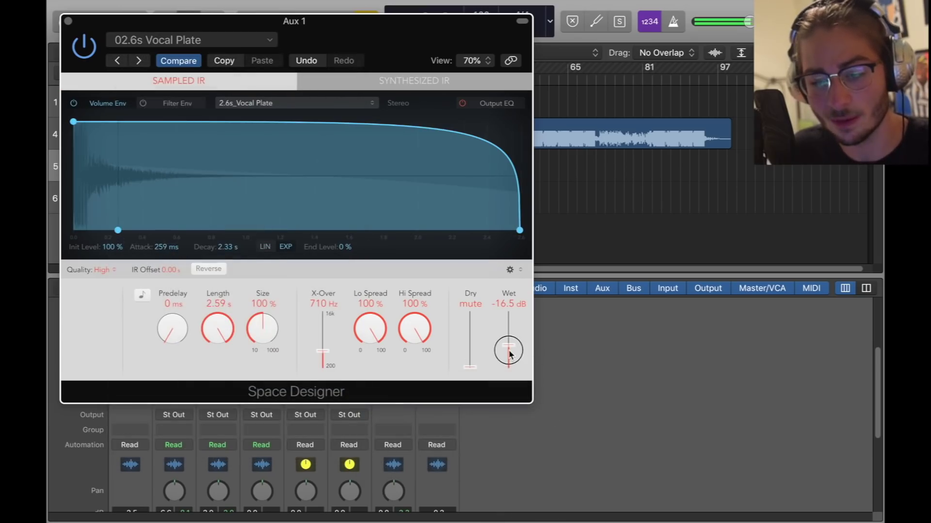
{"action": "left_click_drag", "start_coordinate": [509, 354], "coordinate": [511, 286]}
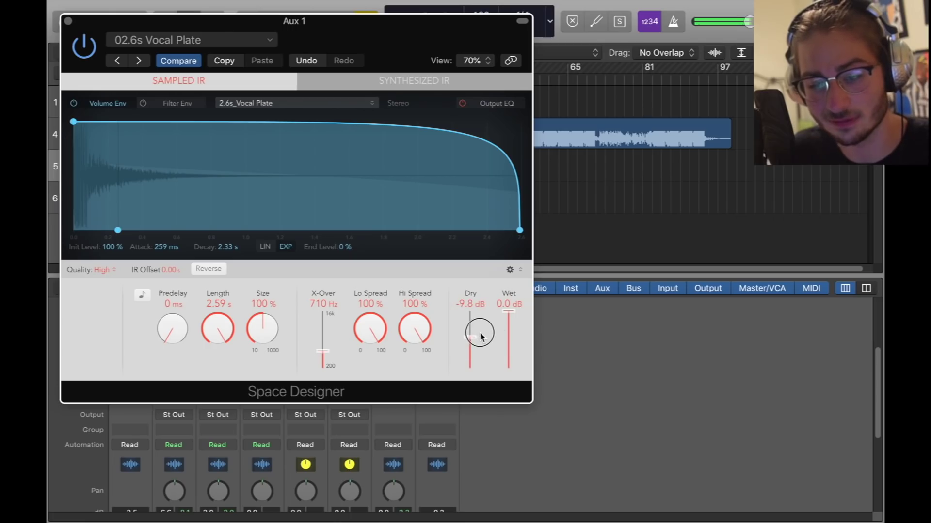
Insert Space Designer on the Bus 2 aux with the 09.2s Upper Echelons preset, then close it.
{"action": "left_click", "coordinate": [69, 22]}
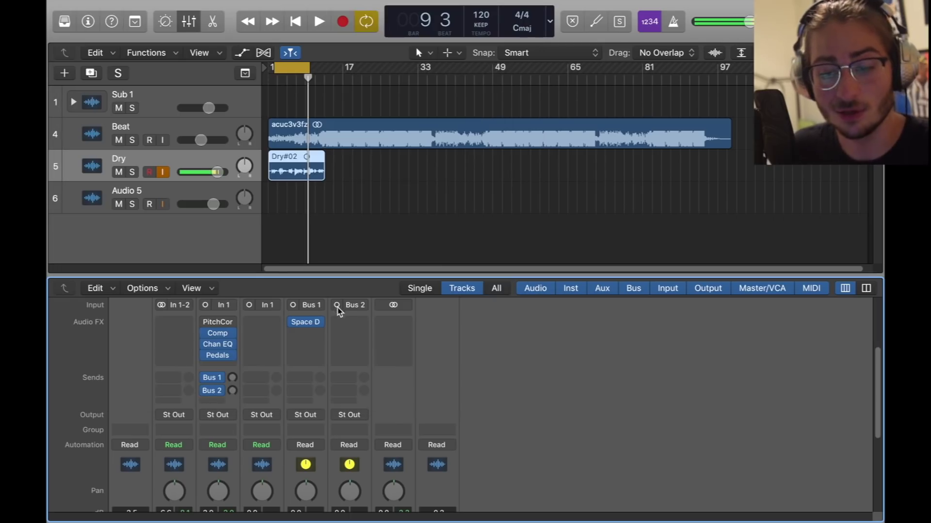
{"action": "left_click", "coordinate": [347, 323]}
{"action": "mouse_move", "coordinate": [409, 473]}
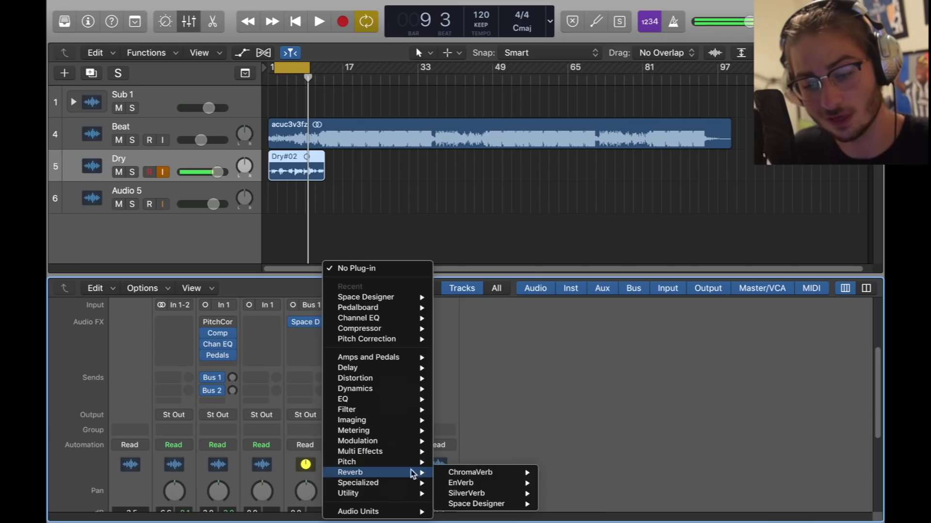
{"action": "mouse_move", "coordinate": [477, 505]}
{"action": "left_click", "coordinate": [582, 512]}
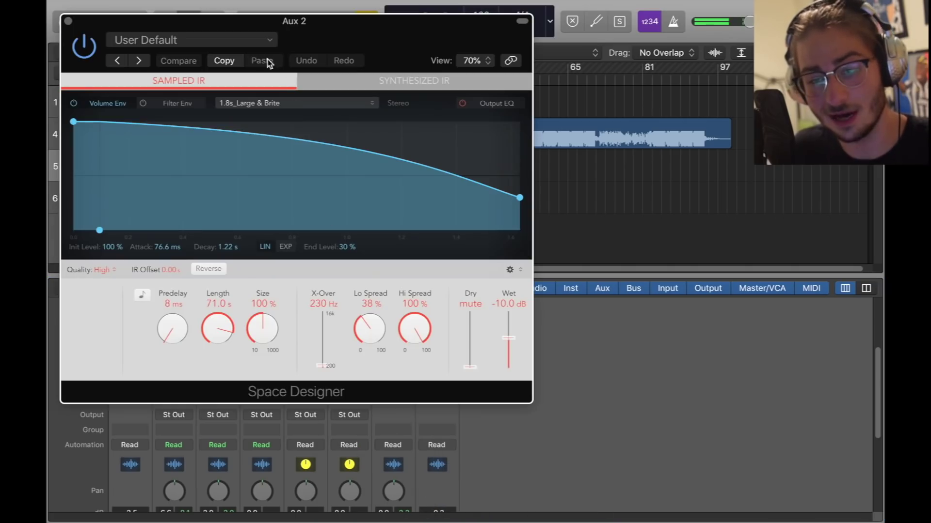
{"action": "left_click", "coordinate": [258, 42]}
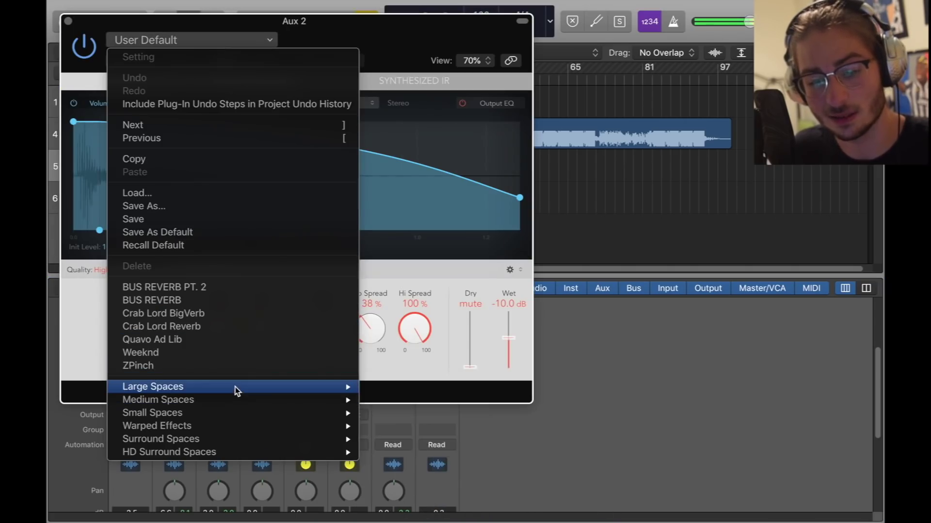
{"action": "mouse_move", "coordinate": [235, 387]}
{"action": "mouse_move", "coordinate": [458, 451]}
{"action": "left_click", "coordinate": [540, 505]}
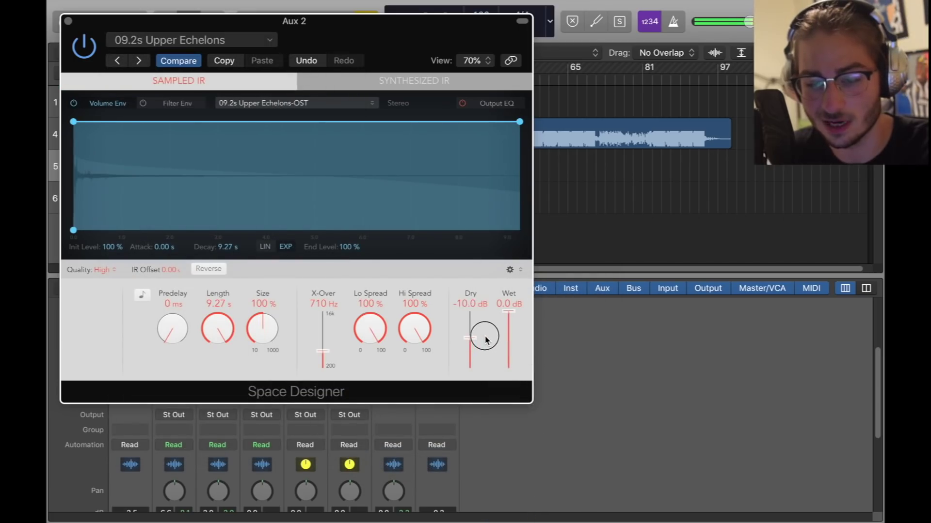
{"action": "key", "text": "super+w"}
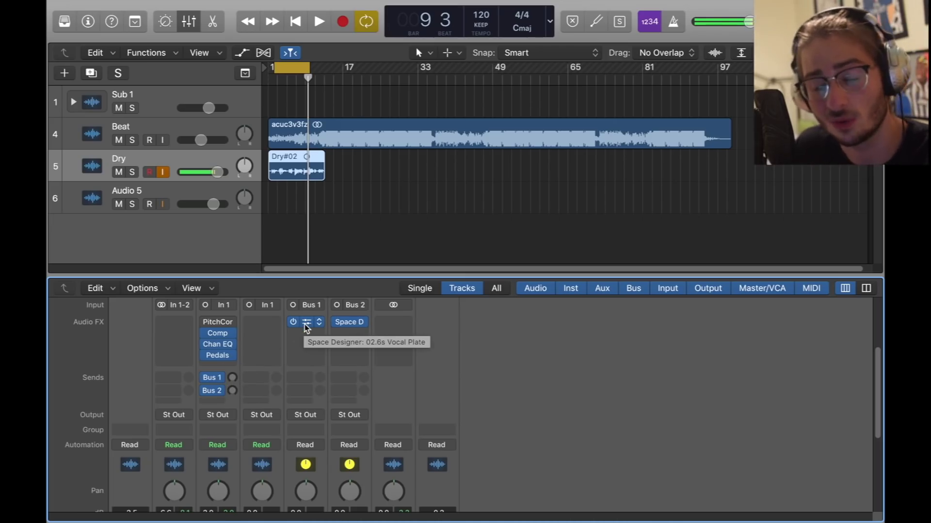
Raise the Dry vocal's Bus 1 and Bus 2 send levels, auditioning the result.
{"action": "left_click_drag", "start_coordinate": [232, 376], "coordinate": [241, 352]}
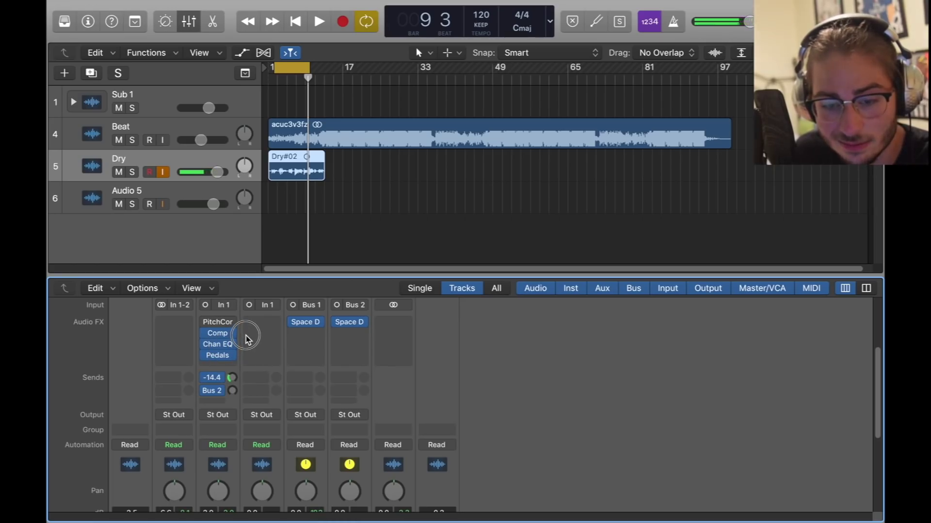
{"action": "key", "text": "space"}
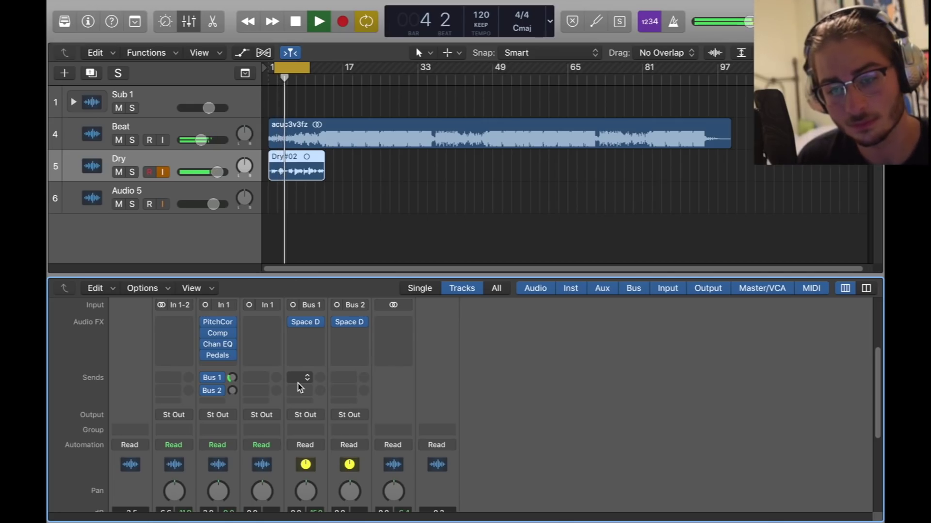
{"action": "key", "text": "space"}
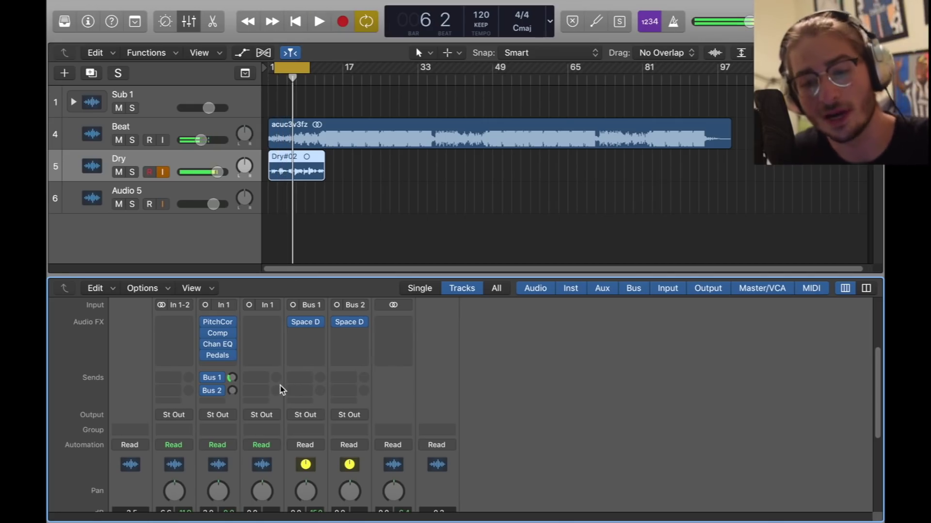
{"action": "left_click_drag", "start_coordinate": [233, 393], "coordinate": [245, 360]}
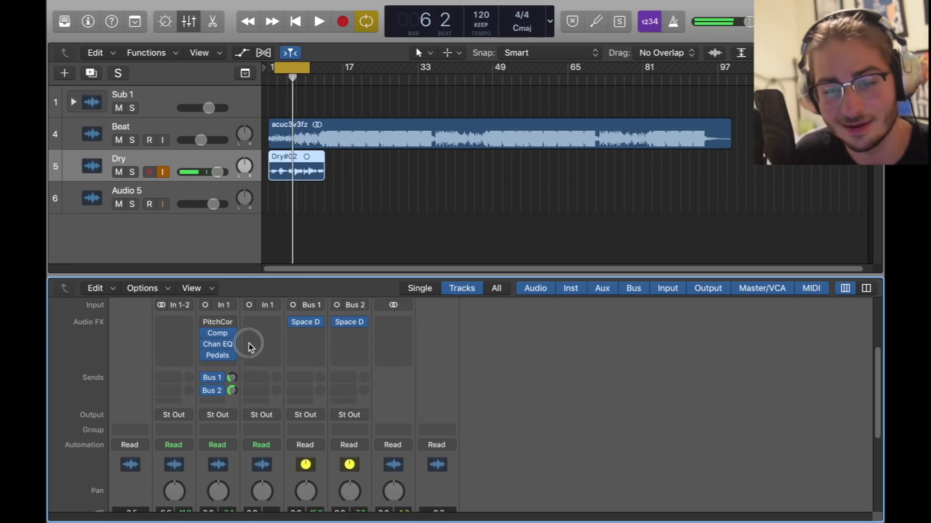
Rebalance the Dry vocal's volume against the beat during playback, settling around -9 dB.
{"action": "key", "text": "space"}
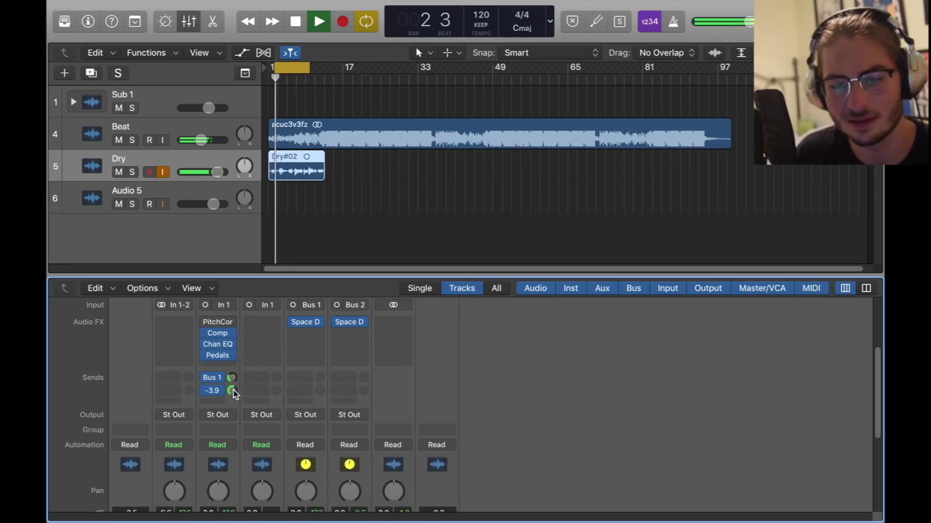
{"action": "left_click_drag", "start_coordinate": [220, 172], "coordinate": [199, 175]}
{"action": "key", "text": "space"}
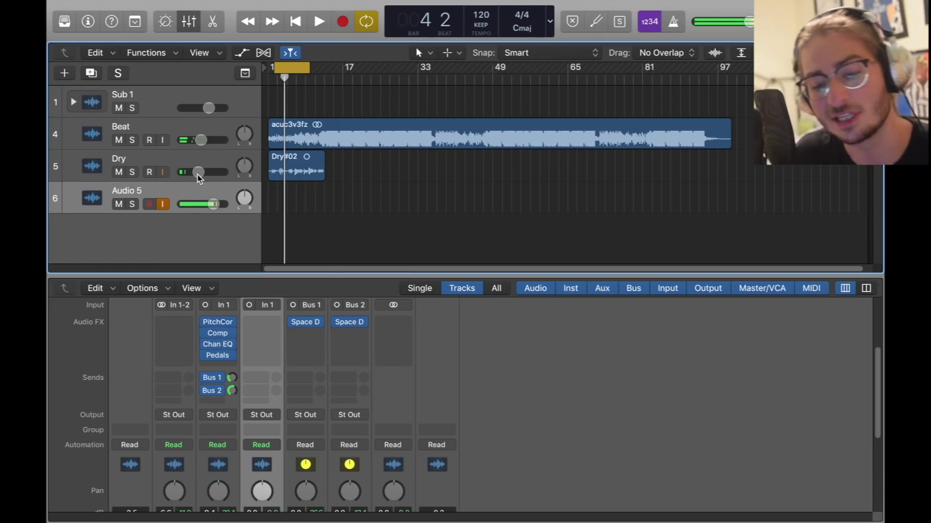
{"action": "mouse_move", "coordinate": [310, 325]}
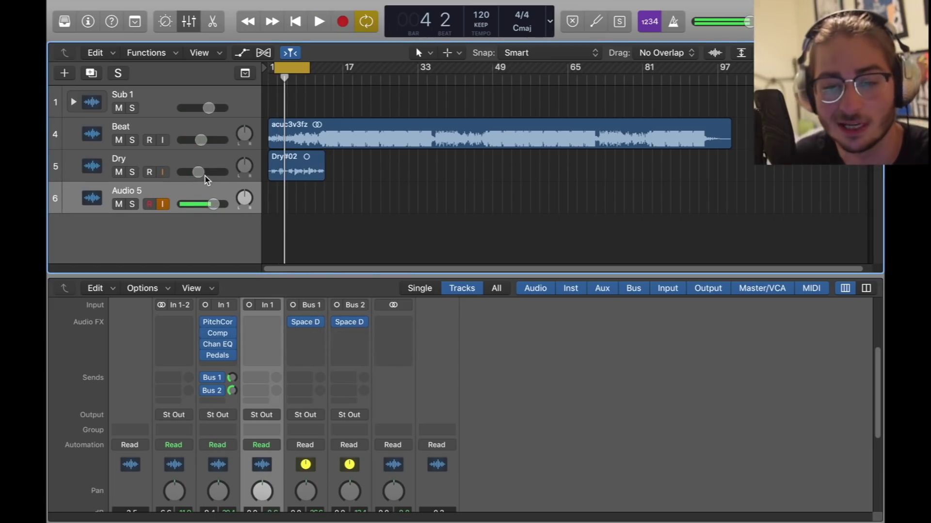
{"action": "key", "text": "comma"}
{"action": "key", "text": "comma"}
{"action": "key", "text": "space"}
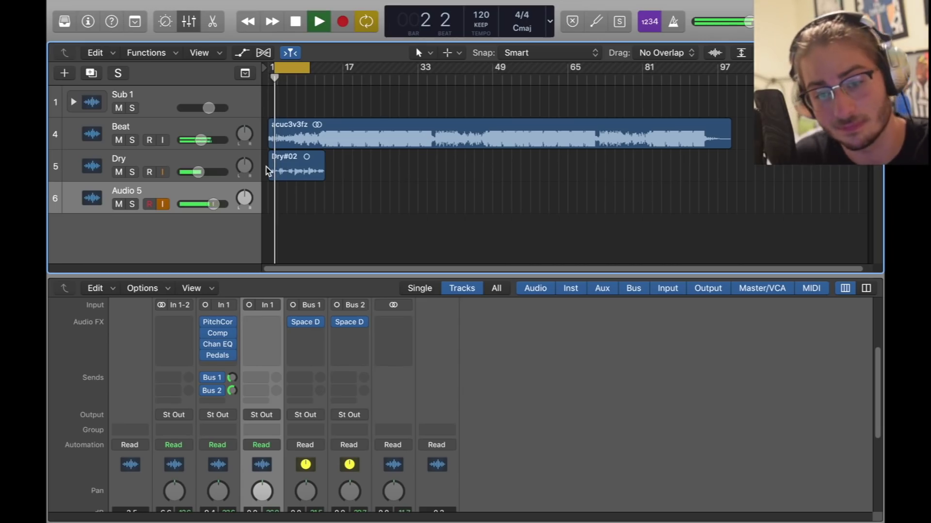
{"action": "left_click_drag", "start_coordinate": [214, 204], "coordinate": [226, 204]}
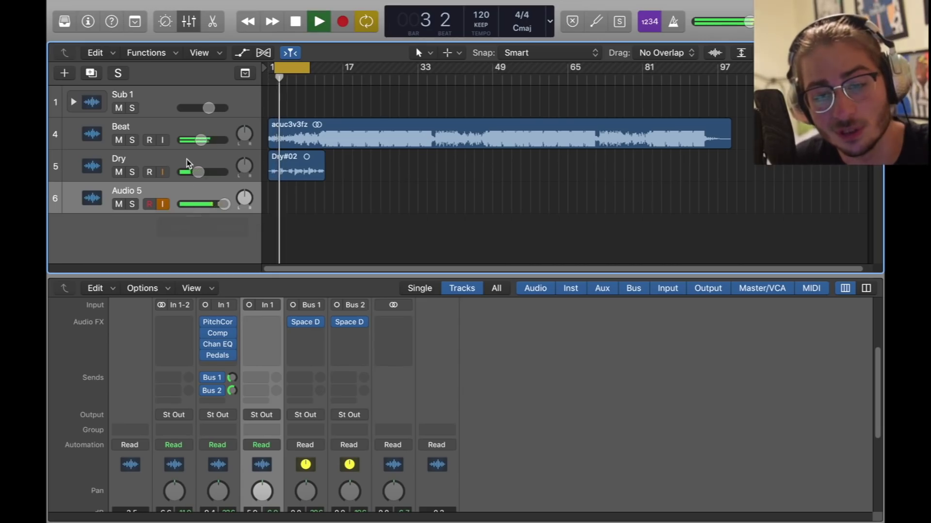
{"action": "left_click", "coordinate": [196, 172]}
{"action": "mouse_move", "coordinate": [188, 174]}
{"action": "left_mouse_down"}
{"action": "mouse_move", "coordinate": [183, 186]}
{"action": "mouse_move", "coordinate": [266, 172]}
{"action": "mouse_move", "coordinate": [187, 178]}
{"action": "left_mouse_up"}
{"action": "key", "text": "space"}
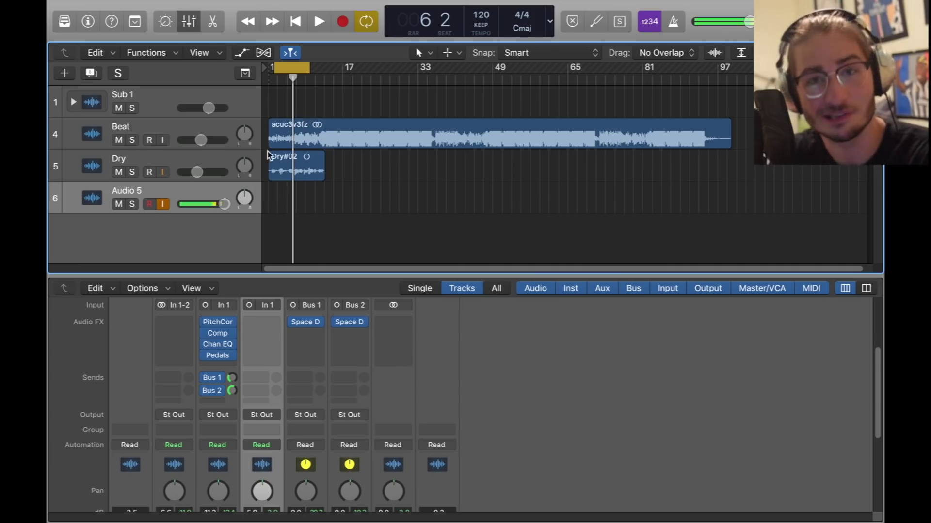
Insert a mono Vocal Transformer at the top of the Dry channel's effects.
{"action": "left_click", "coordinate": [222, 318]}
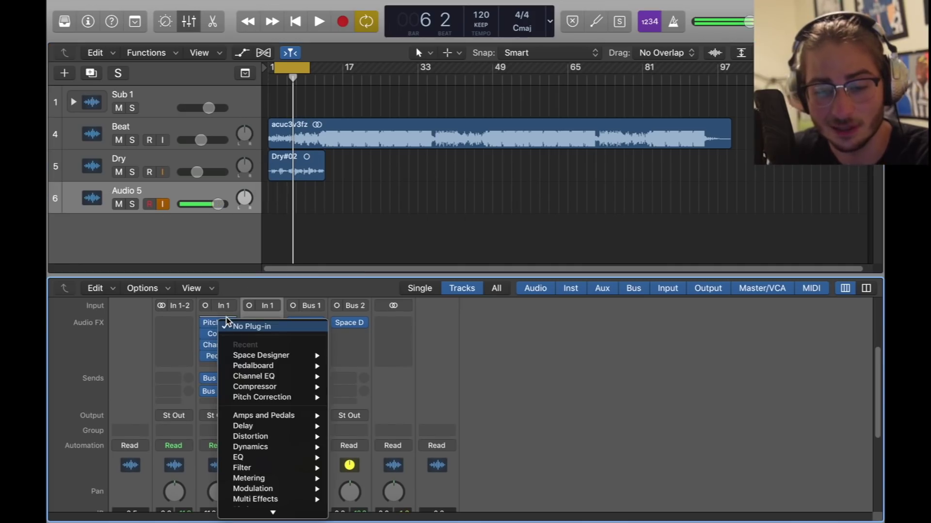
{"action": "scroll", "coordinate": [264, 436], "scroll_direction": "down", "scroll_amount": 2}
{"action": "mouse_move", "coordinate": [270, 463]}
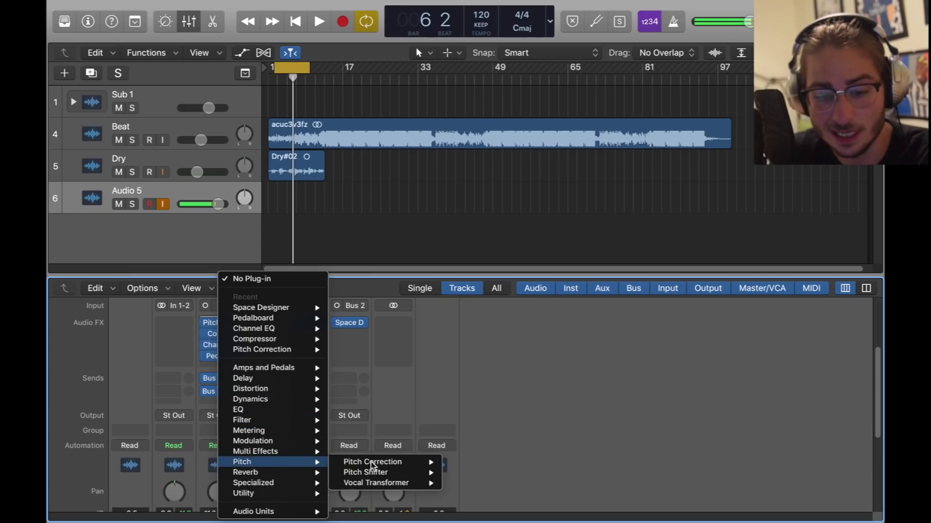
{"action": "mouse_move", "coordinate": [394, 483]}
{"action": "left_click", "coordinate": [460, 483]}
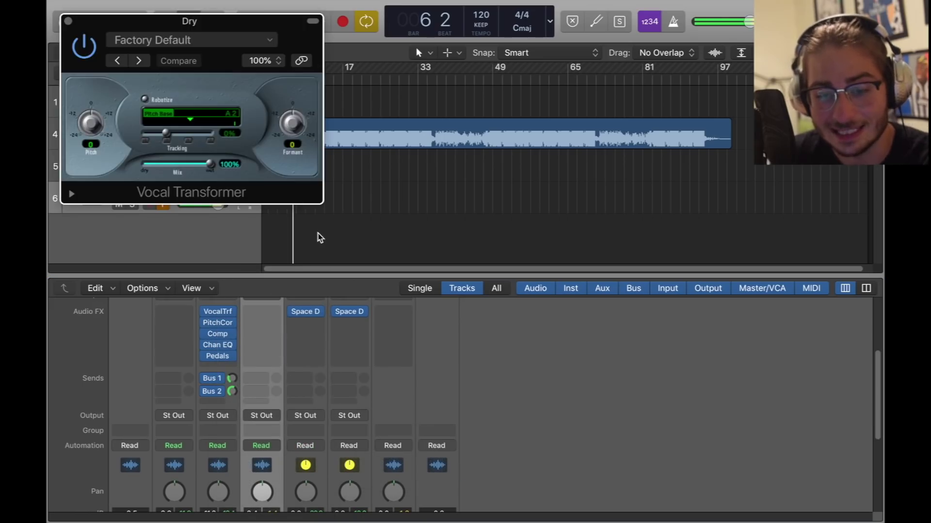
{"action": "left_click_drag", "start_coordinate": [562, 186], "coordinate": [473, 168]}
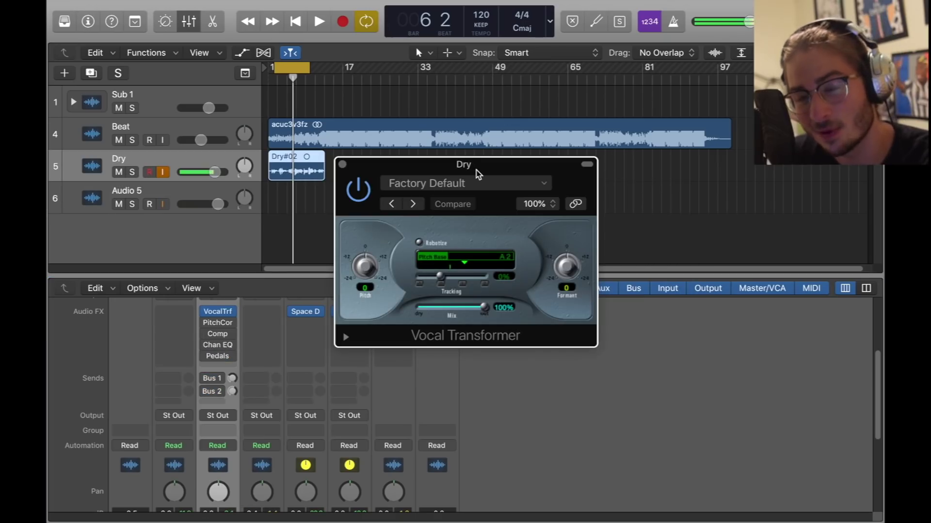
Try a -12 pitch drop, return pitch to 0, and lower the formant to -12.
{"action": "left_click_drag", "start_coordinate": [366, 266], "coordinate": [361, 299]}
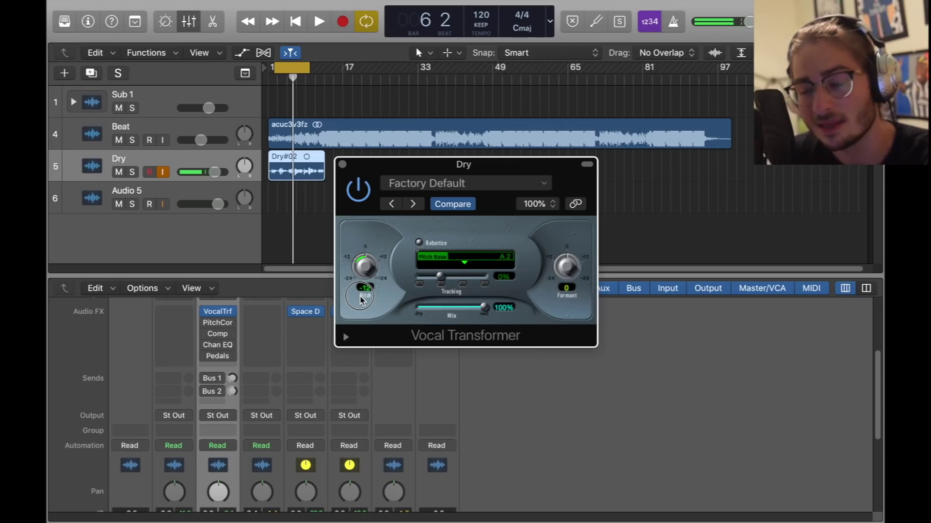
{"action": "left_click", "coordinate": [363, 271], "text": "alt"}
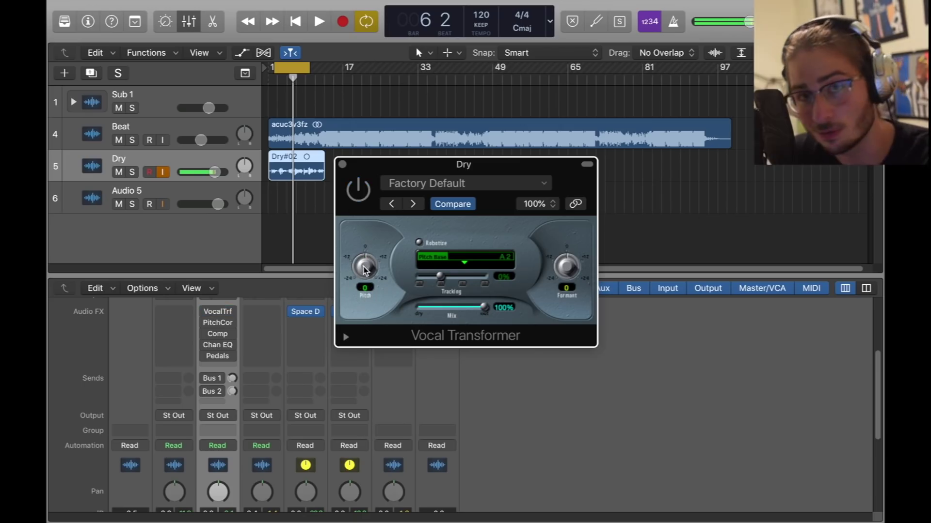
{"action": "left_click", "coordinate": [357, 194]}
{"action": "left_click_drag", "start_coordinate": [567, 269], "coordinate": [574, 302]}
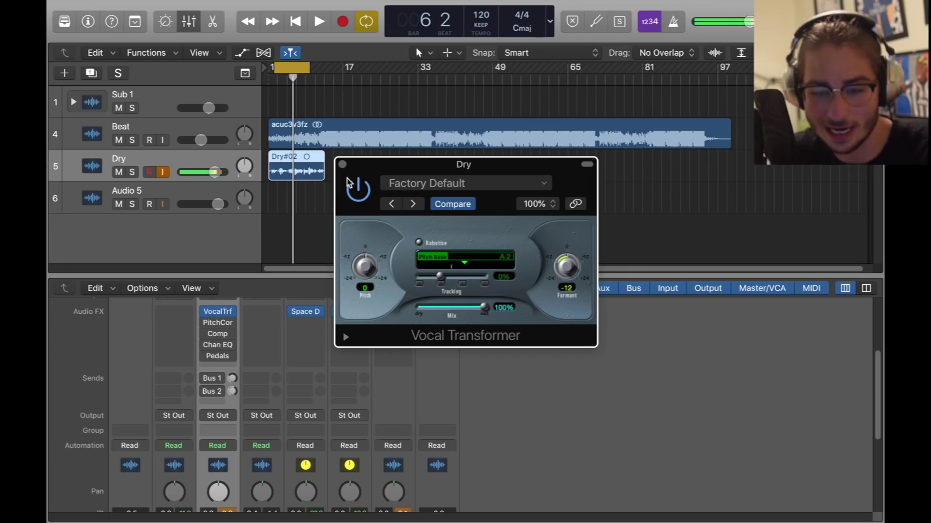
{"action": "left_click", "coordinate": [123, 190]}
{"action": "left_click_drag", "start_coordinate": [215, 172], "coordinate": [198, 173]}
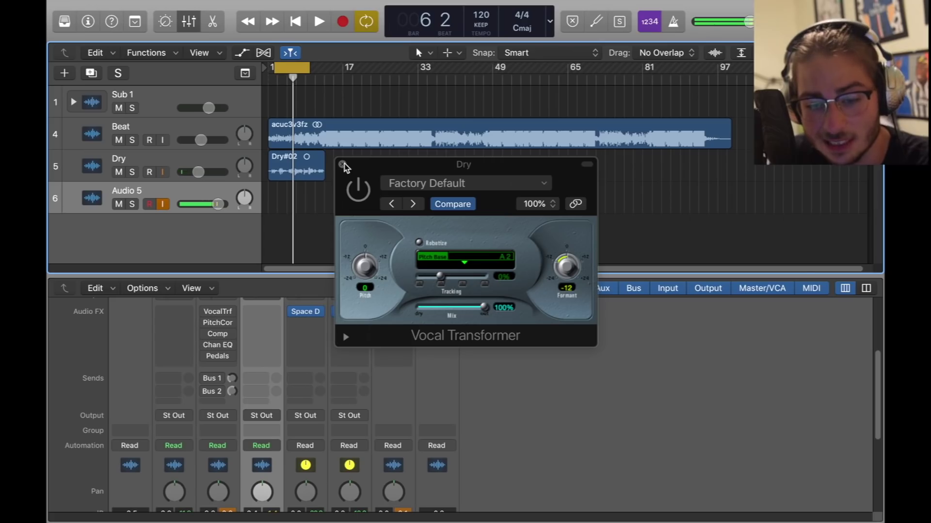
Rebalance the deeper Dry vocal during playback, then duplicate the Dry track with its settings.
{"action": "left_click", "coordinate": [342, 165]}
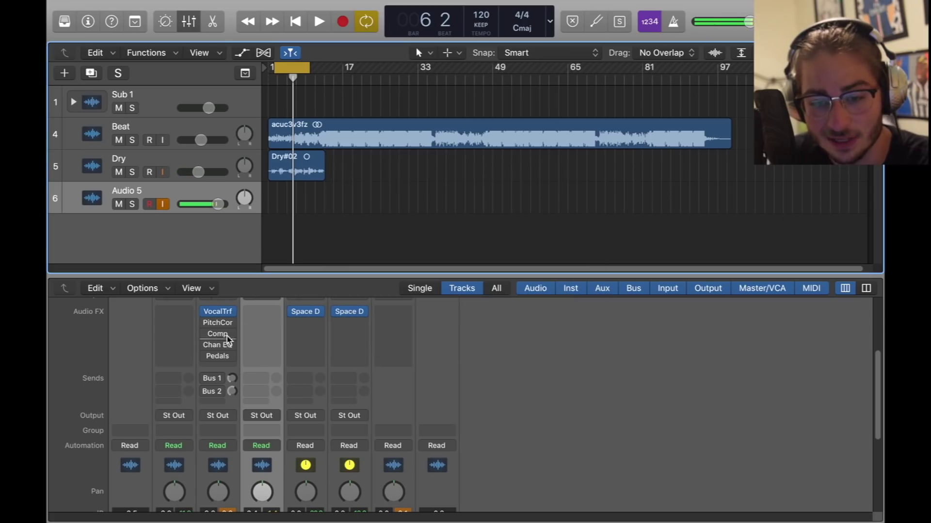
{"action": "key", "text": "space"}
{"action": "left_click_drag", "start_coordinate": [199, 172], "coordinate": [204, 172]}
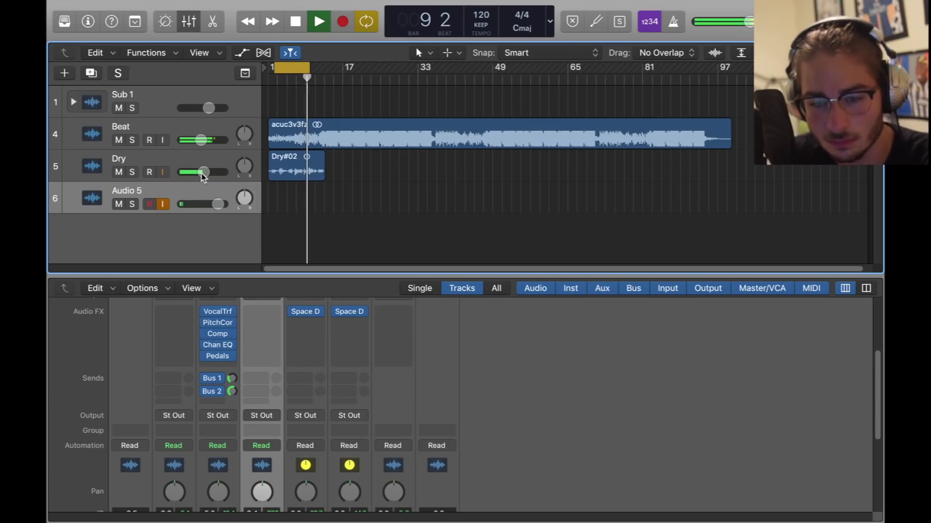
{"action": "key", "text": "space"}
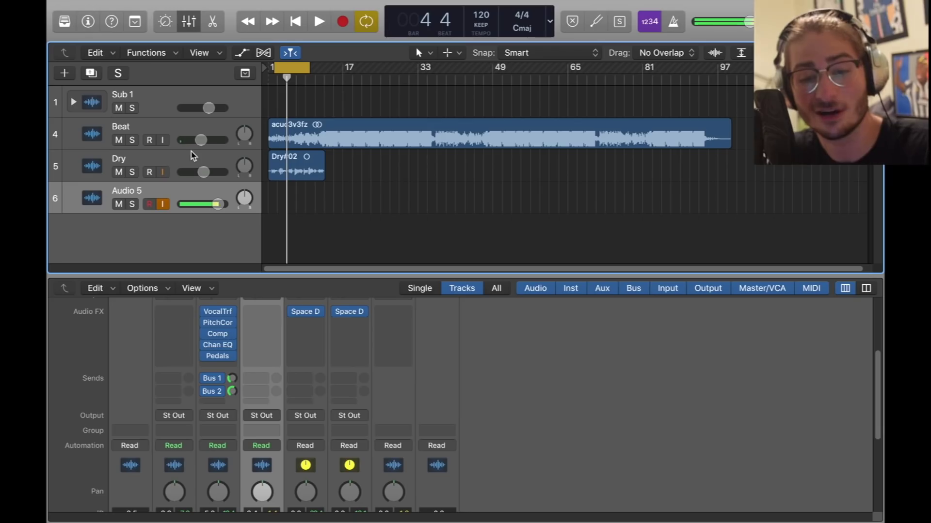
{"action": "key", "text": "super+d"}
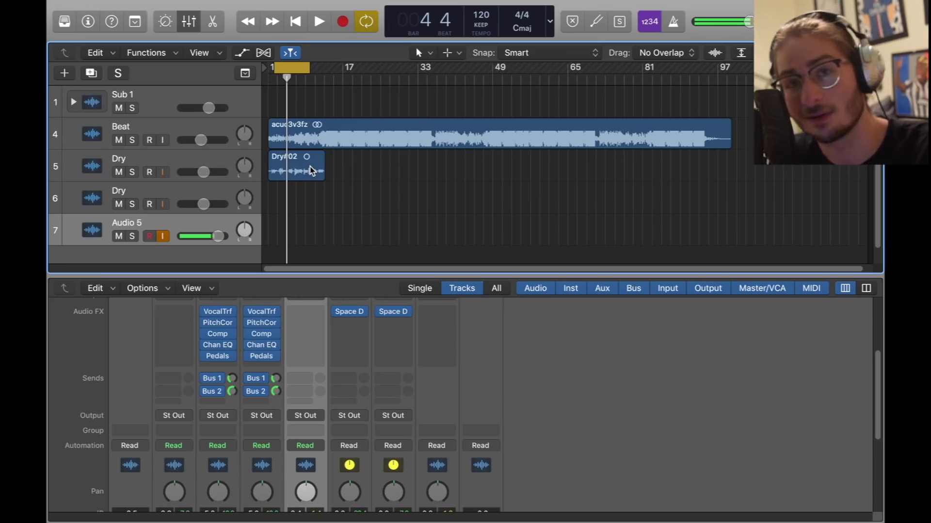
Copy the Dry#02 region to bar 1 of track 6 and lower that track to -12.2 dB.
{"action": "left_click_drag", "start_coordinate": [312, 171], "coordinate": [307, 194]}
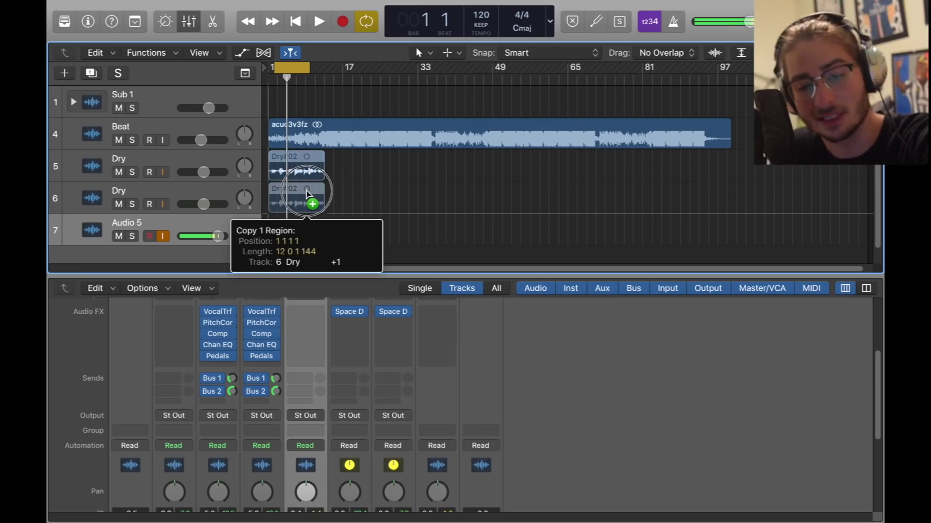
{"action": "left_click_drag", "start_coordinate": [307, 194], "coordinate": [283, 195]}
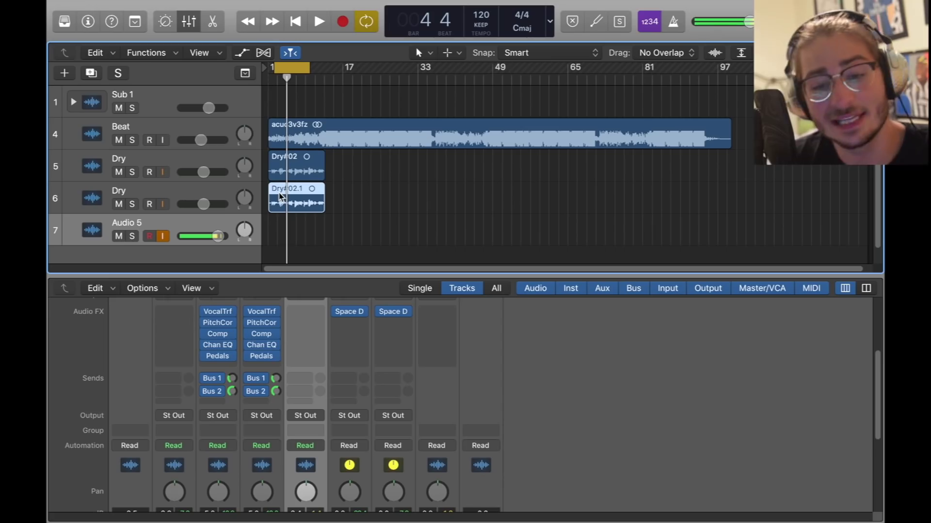
{"action": "left_click_drag", "start_coordinate": [204, 204], "coordinate": [177, 202]}
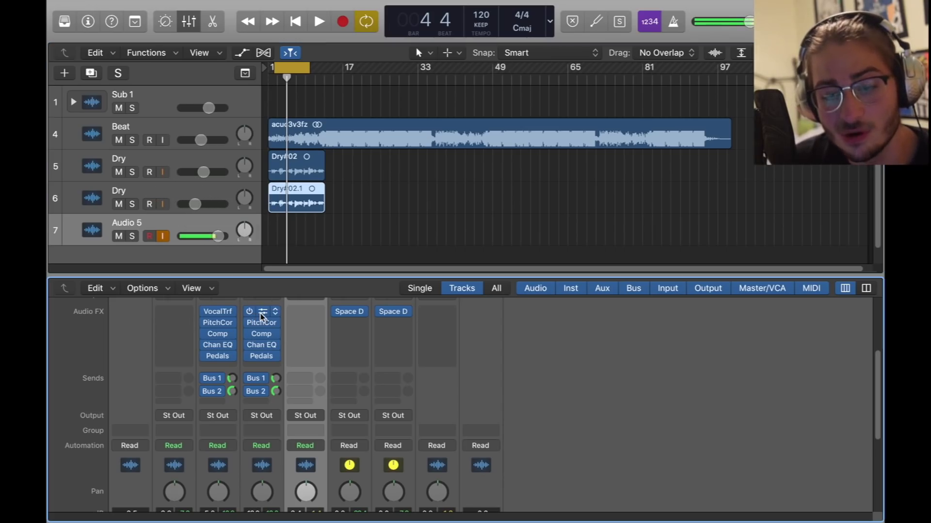
Set the second track's Vocal Transformer pitch and formant to +12, copying it to Audio 5.
{"action": "left_click", "coordinate": [262, 314]}
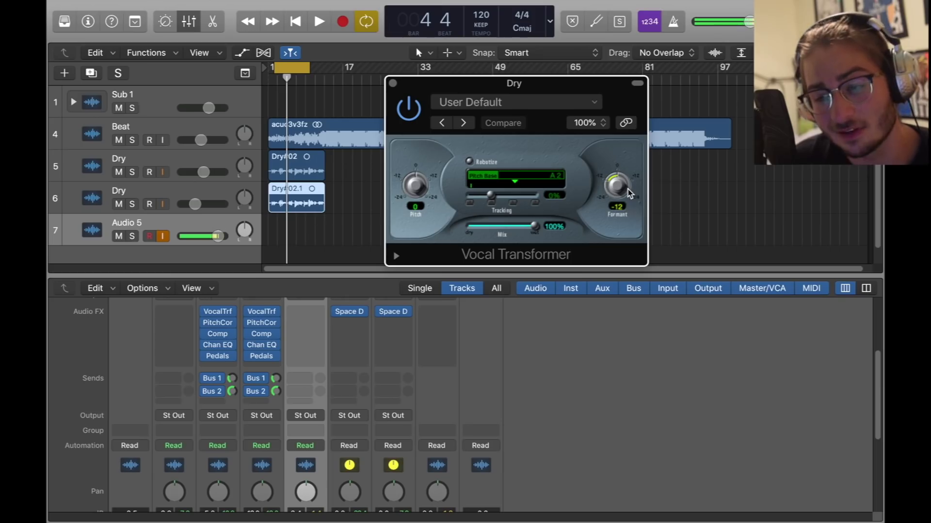
{"action": "left_click_drag", "start_coordinate": [618, 188], "coordinate": [626, 121]}
{"action": "left_click", "coordinate": [204, 199]}
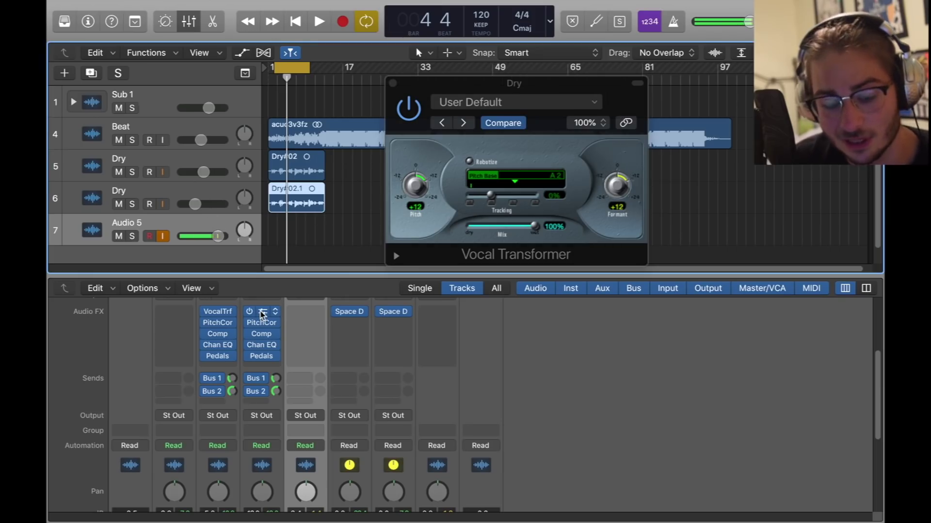
{"action": "left_click", "coordinate": [279, 308]}
{"action": "left_click_drag", "start_coordinate": [299, 313], "coordinate": [301, 312]}
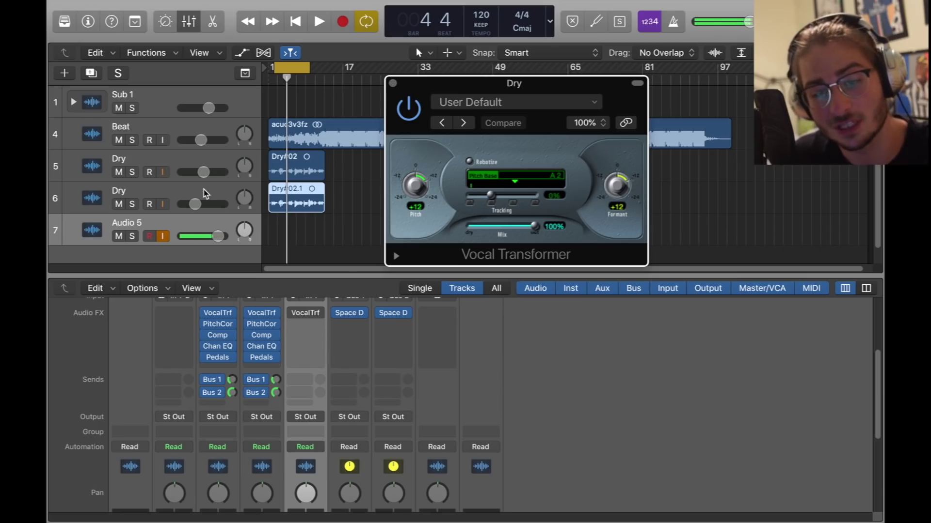
Rename track 6 'Quieter Squeak' and track 5 'Deep Drone', then close the Vocal Transformer window.
{"action": "double_click", "coordinate": [180, 189]}
{"action": "type", "text": "Quieter Squeak"}
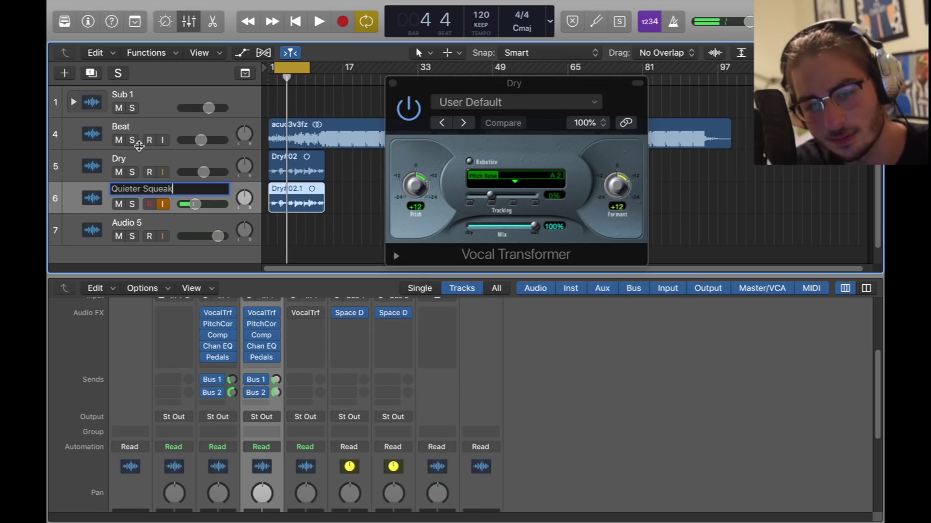
{"action": "key", "text": "shift+Tab"}
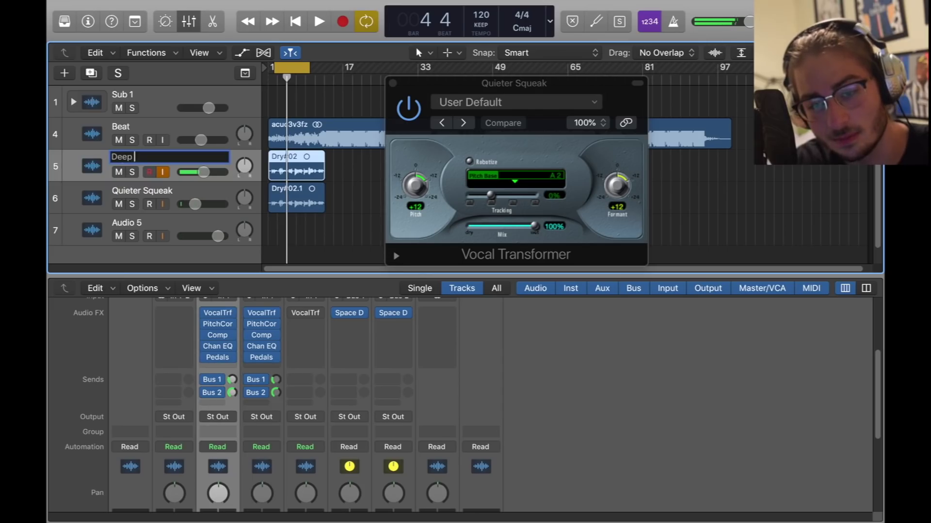
{"action": "type", "text": "Deep Drone"}
{"action": "left_click", "coordinate": [144, 226]}
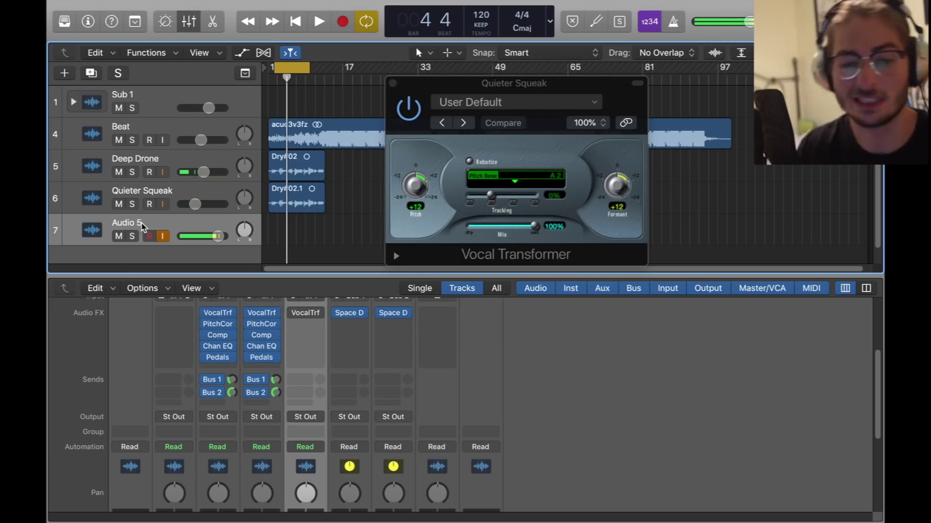
{"action": "key", "text": "v"}
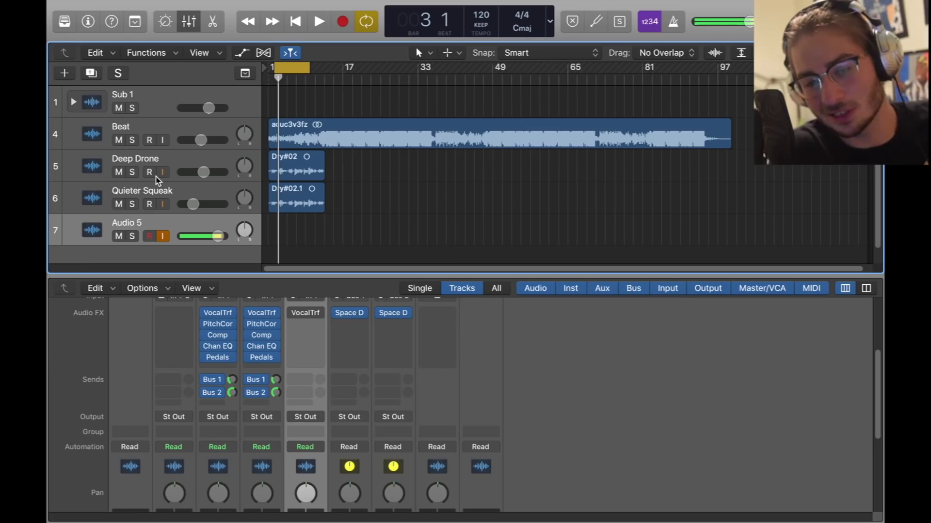